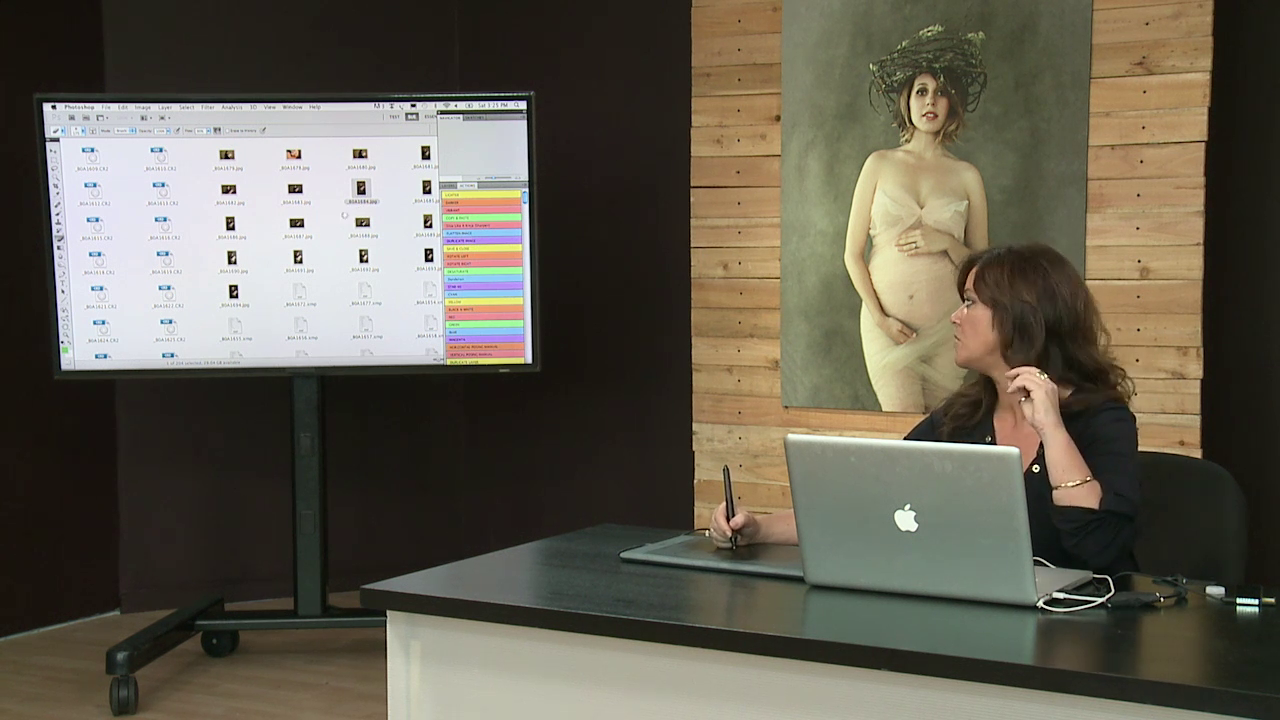
Step: Open _B0A1684.jpg and copy a lassoed area around the woman's upper arm opposite the baby to a new layer
double_click(350, 212)
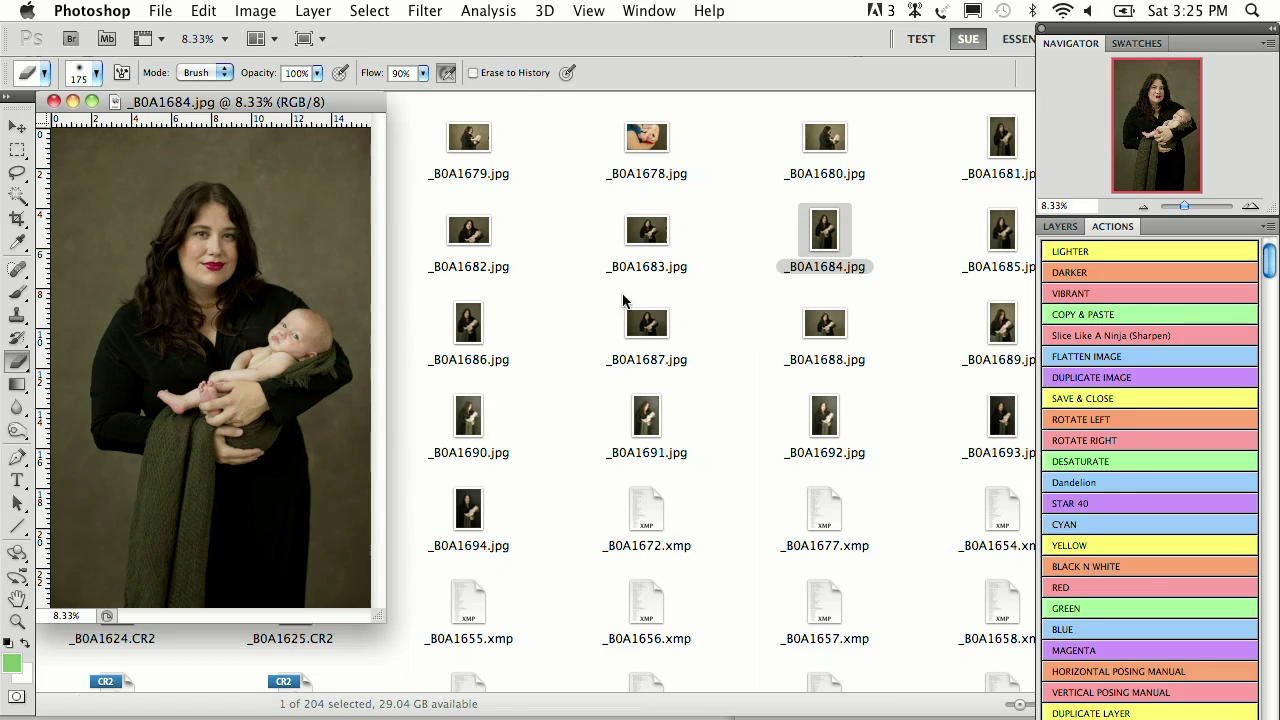
key(l)
mouse_move(106, 282)
mouse_down()
mouse_move(143, 292)
mouse_move(146, 362)
mouse_move(102, 424)
mouse_move(78, 410)
mouse_move(55, 343)
mouse_move(80, 270)
mouse_up()
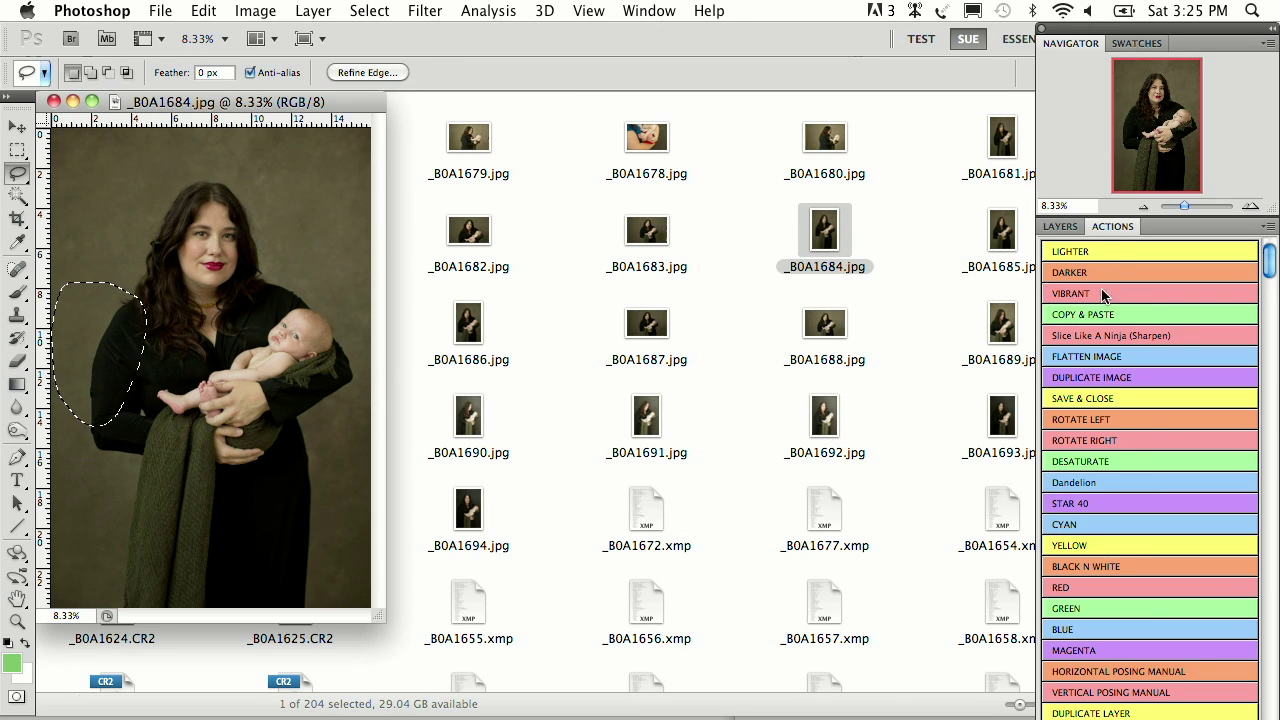
click(1133, 310)
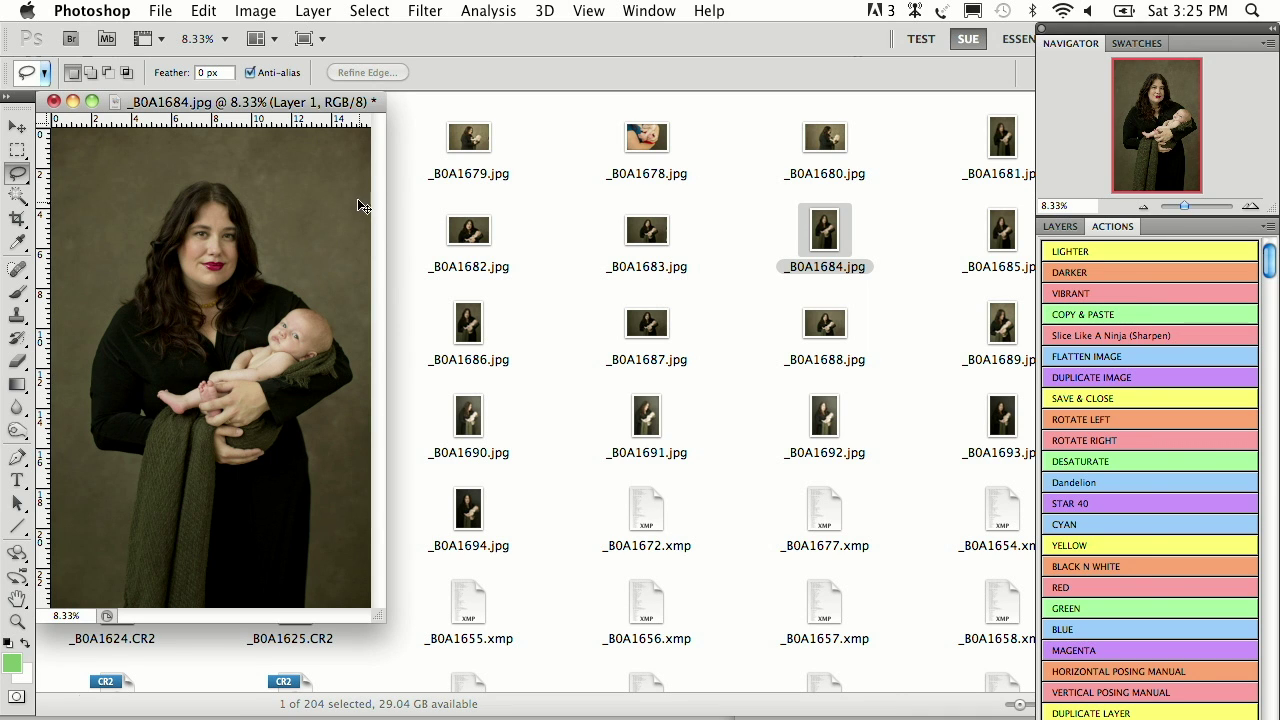
Step: Warp the copied upper arm inward to slim its outer edge and apply the transformation
right_click(86, 327)
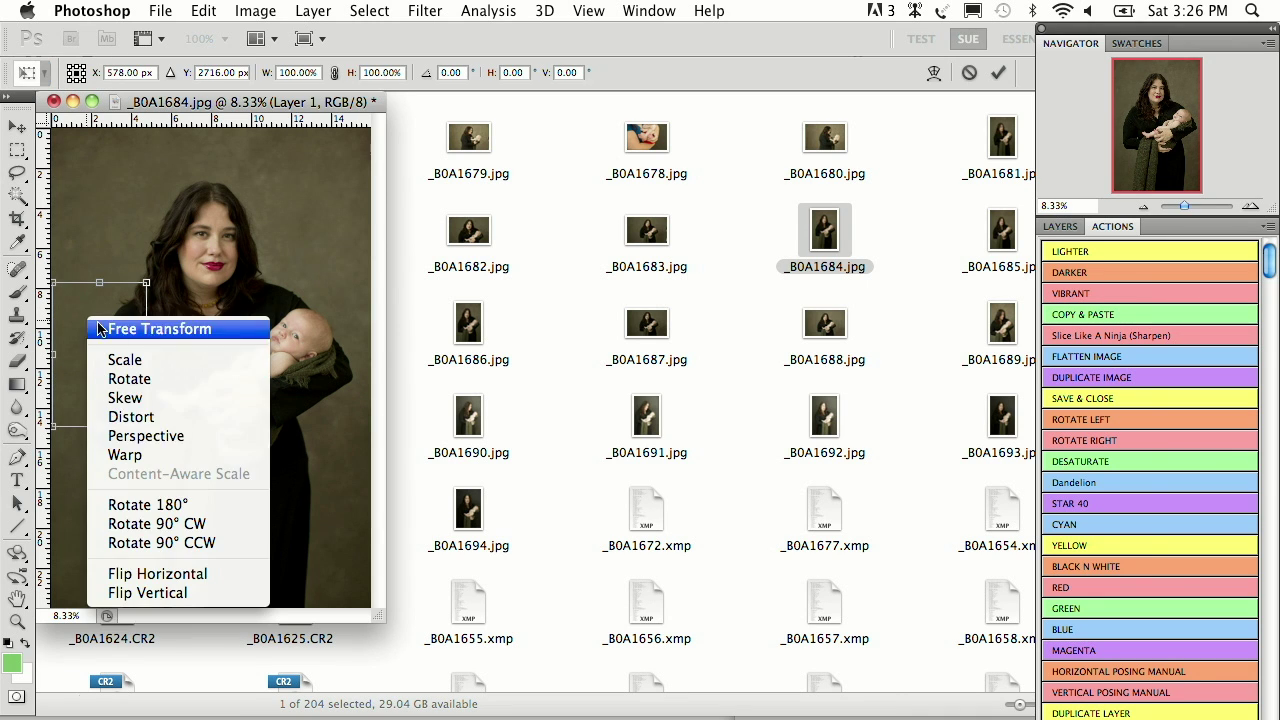
click(156, 458)
drag(104, 372, 111, 378)
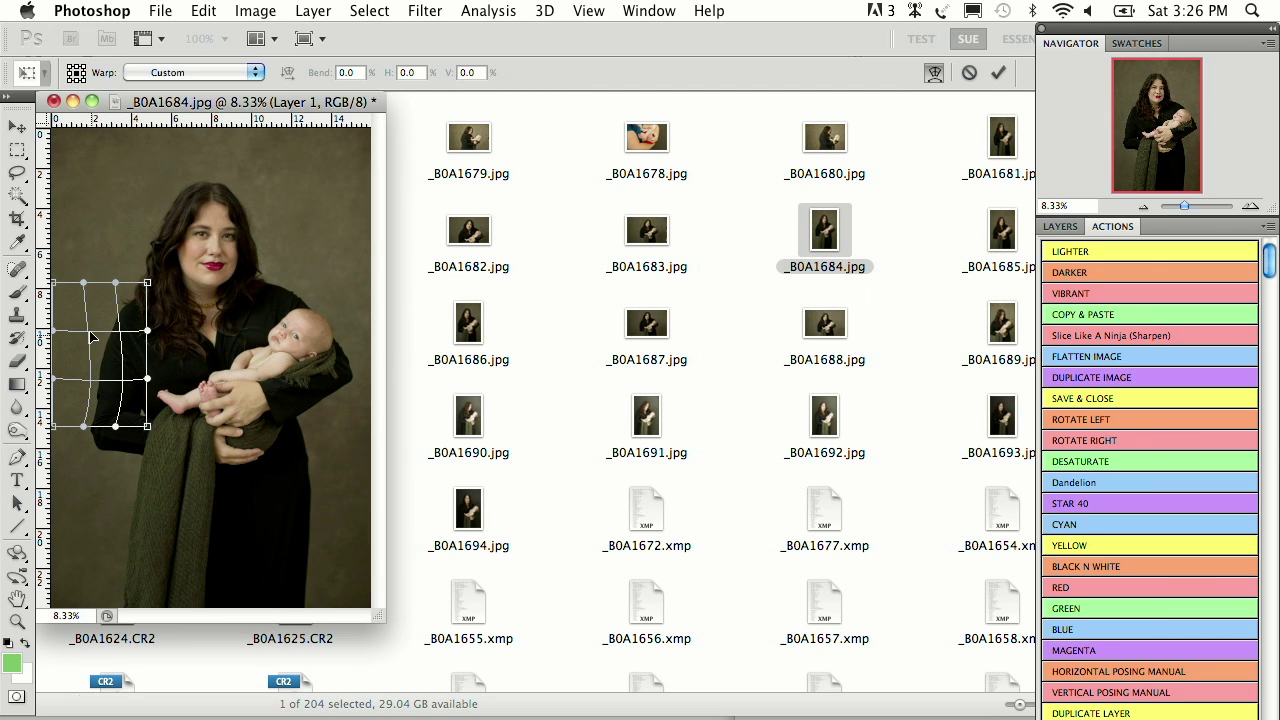
click(997, 74)
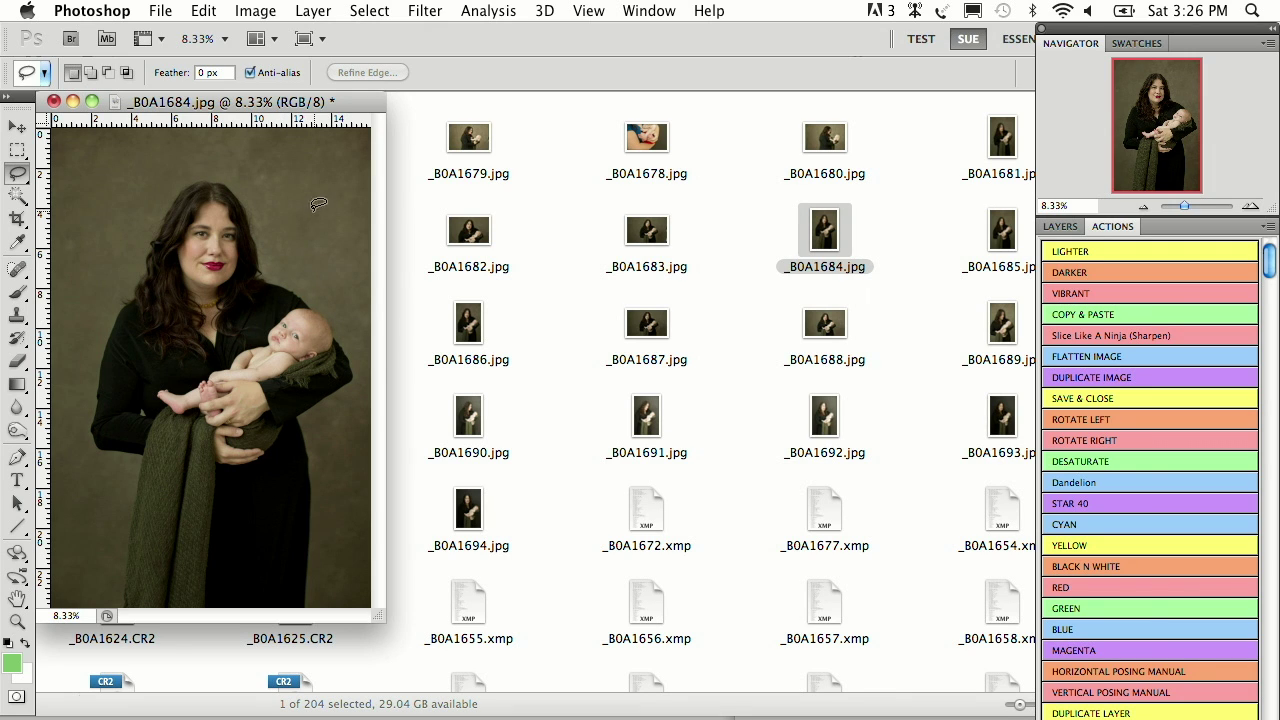
Step: Slim the arm beside the baby's head by warping a copied selection inward, and clean up the overlap with a 60 px Eraser
mouse_move(270, 284)
mouse_down()
mouse_move(352, 403)
mouse_move(394, 381)
mouse_move(406, 303)
mouse_move(352, 245)
mouse_move(270, 282)
mouse_up()
click(1118, 318)
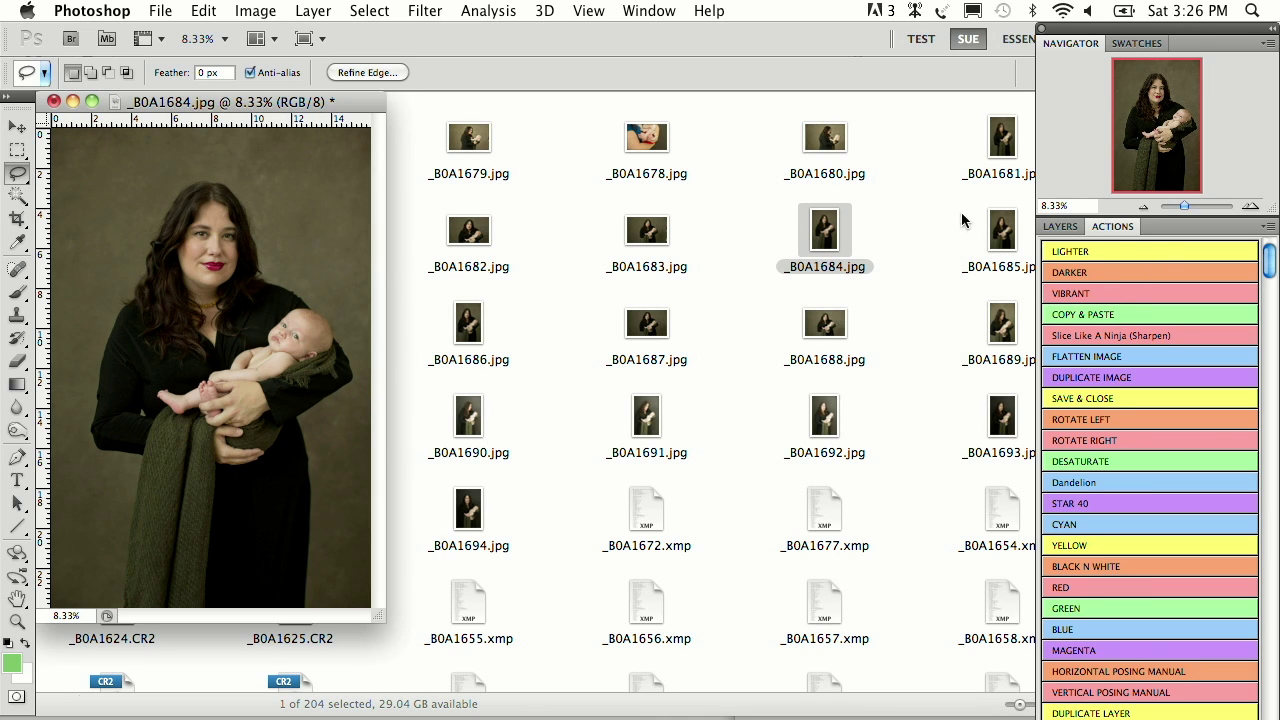
key(ctrl+t)
right_click(348, 304)
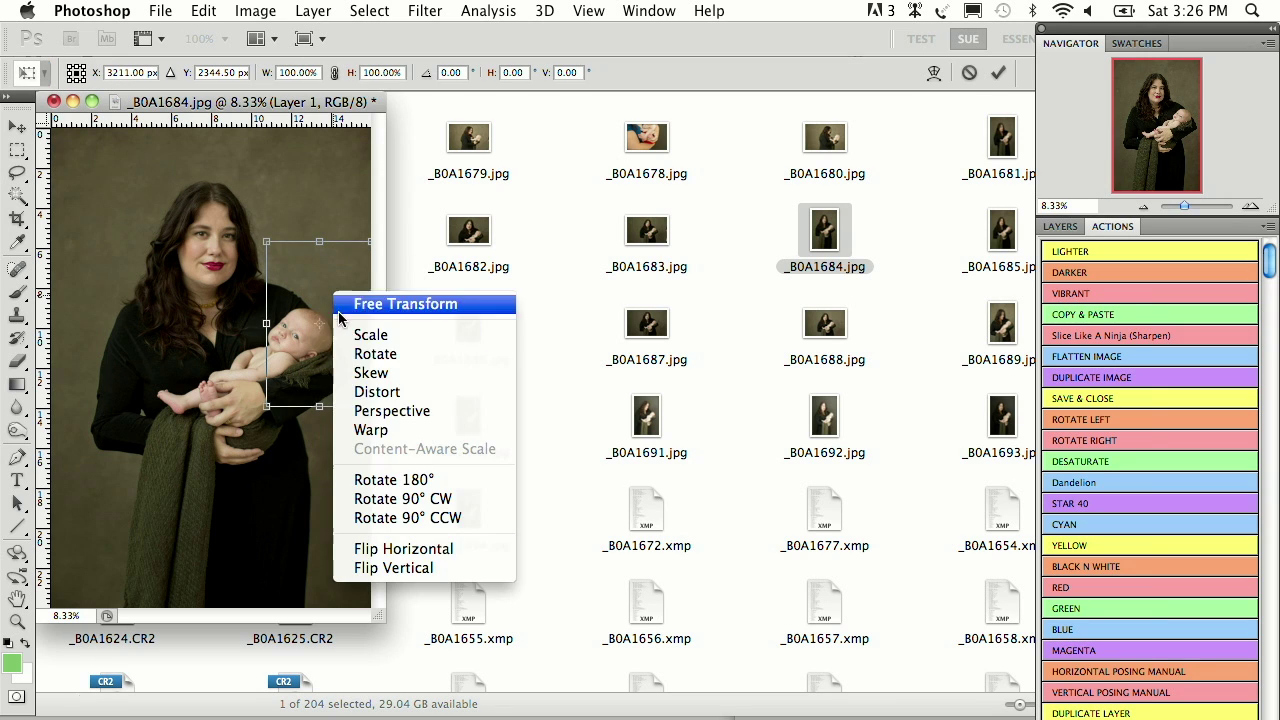
click(376, 428)
drag(337, 324, 333, 325)
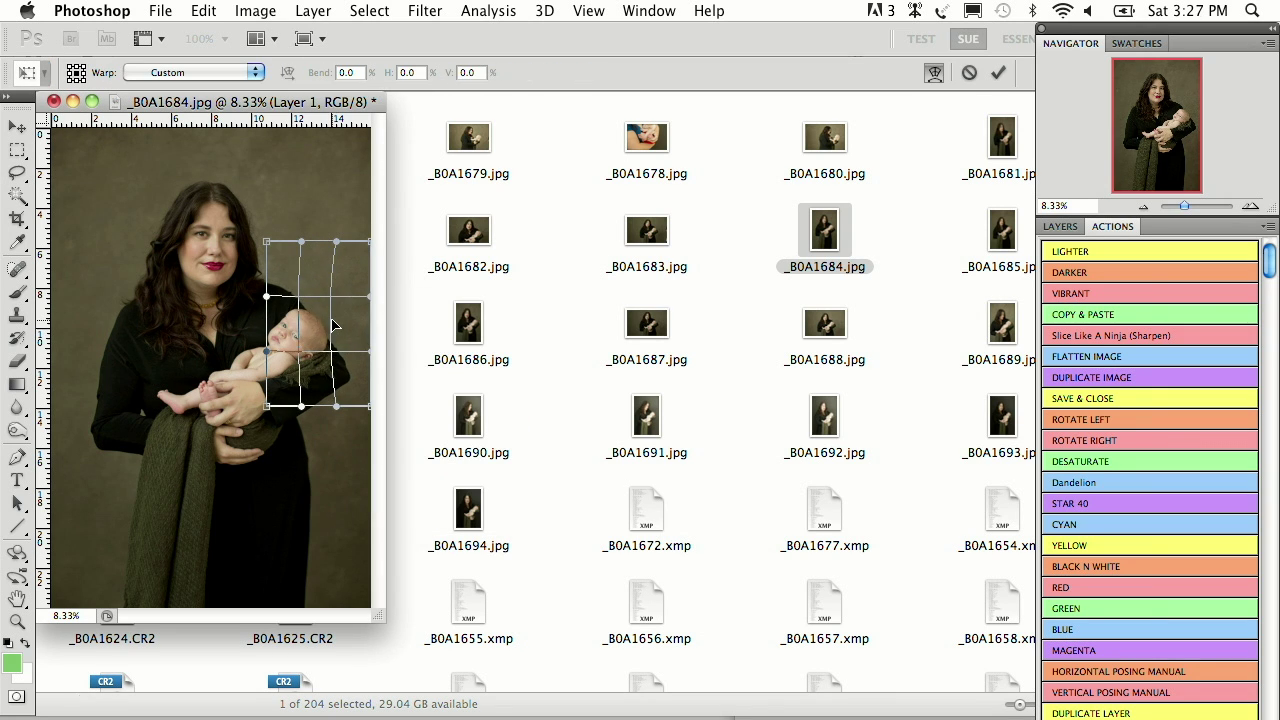
key(Return)
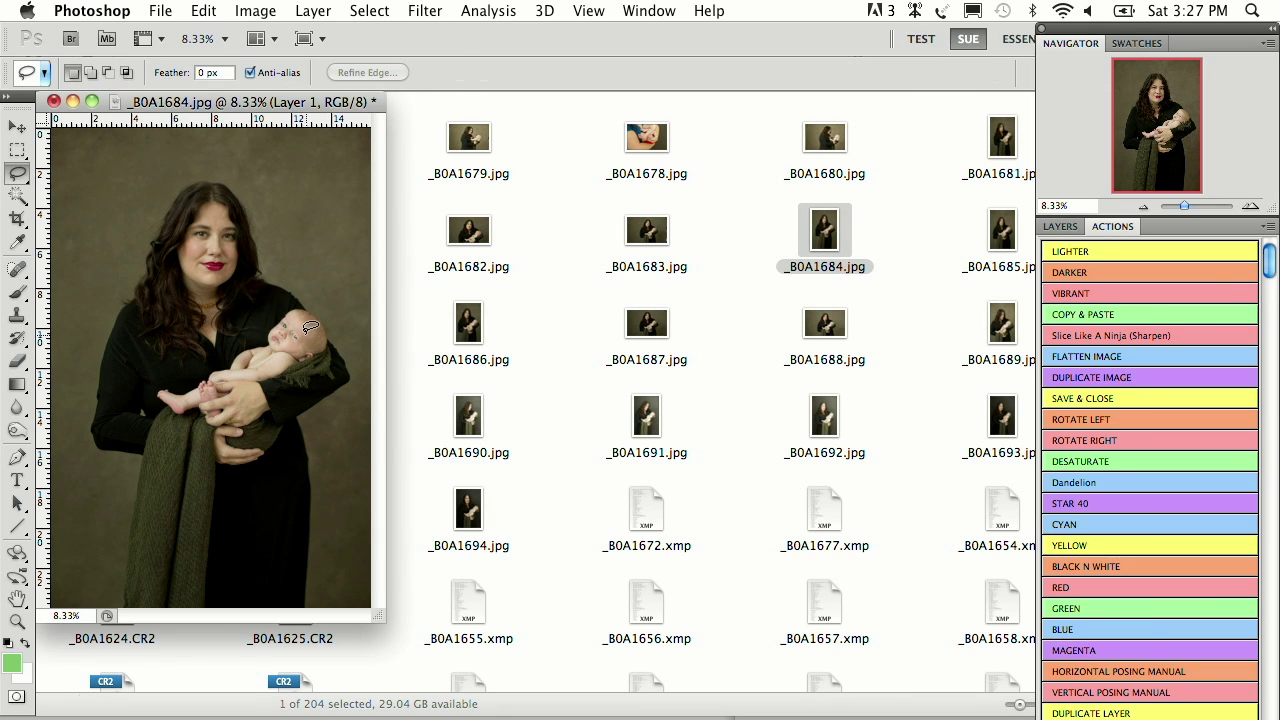
key(e)
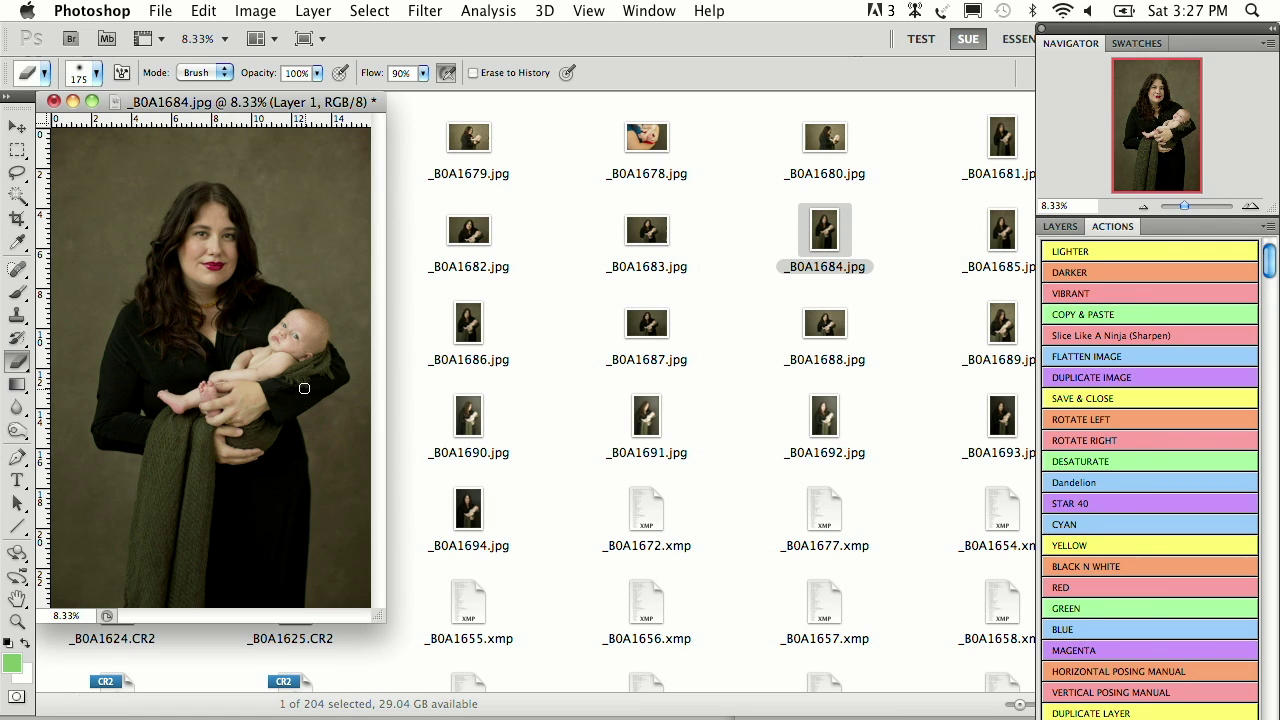
key(bracketleft)
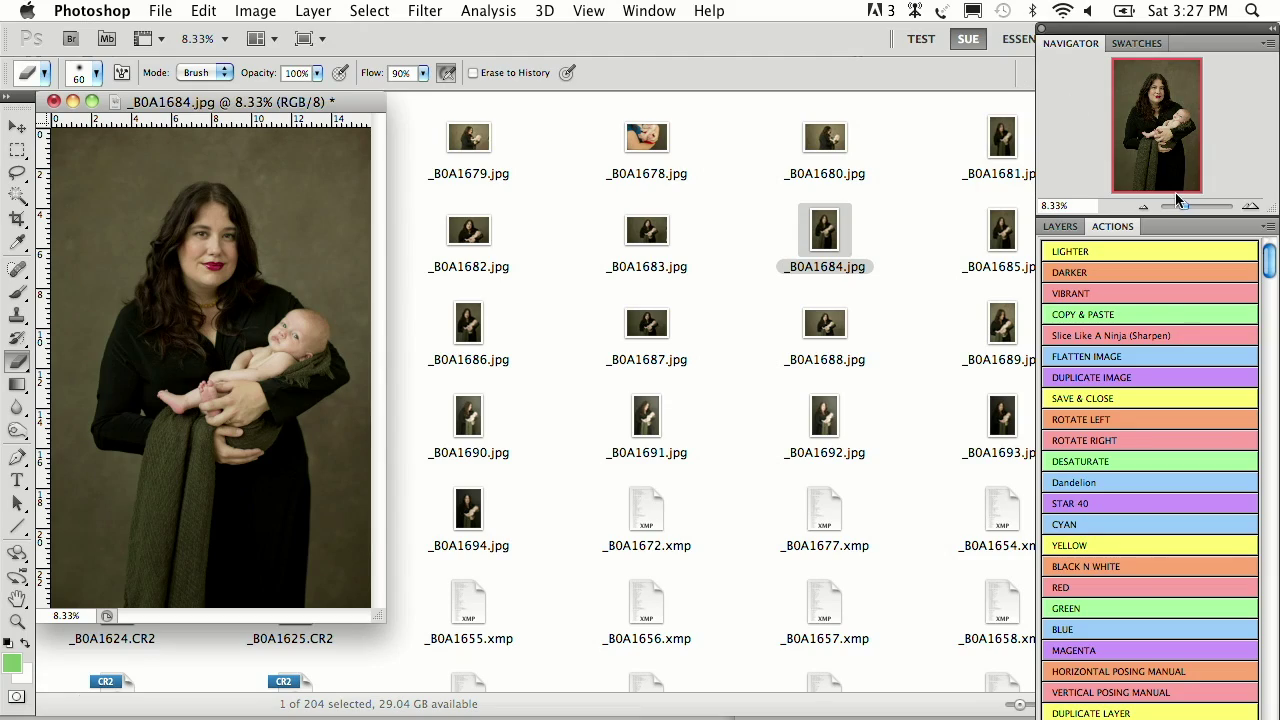
Step: Copy the small background gap between the woman's bent arm and waist to a new layer
click(1250, 205)
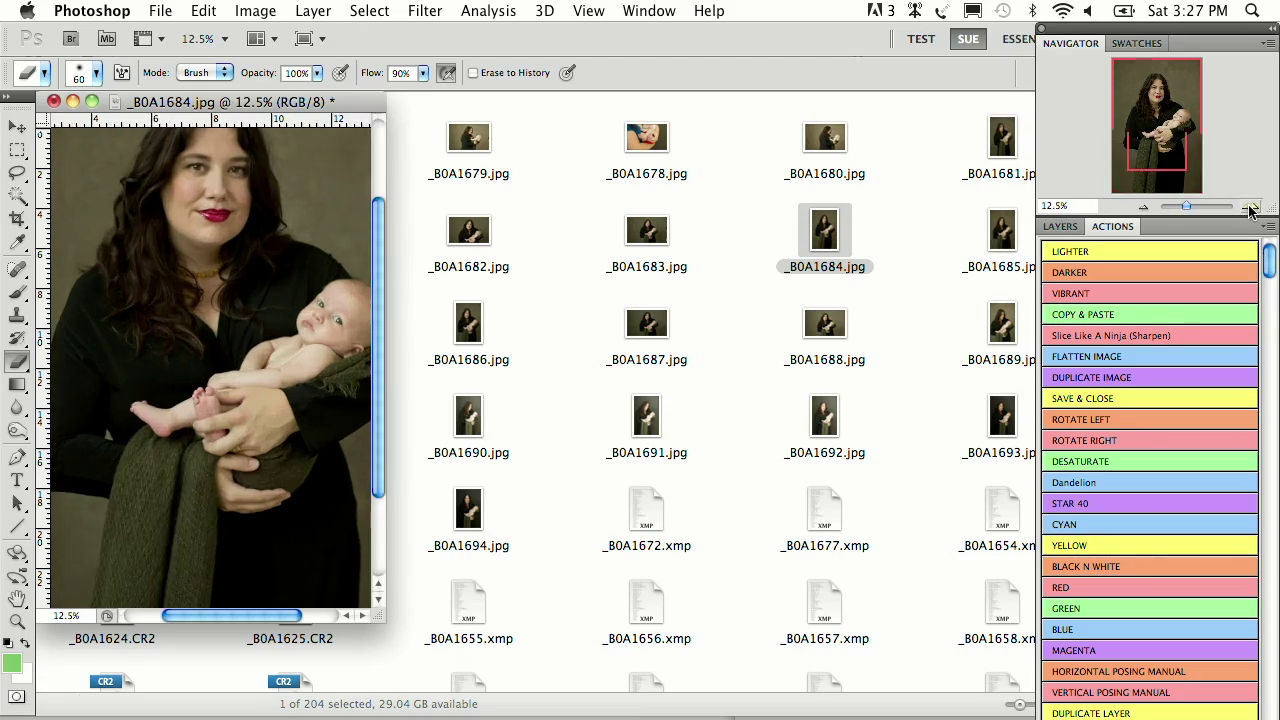
key(super+equal)
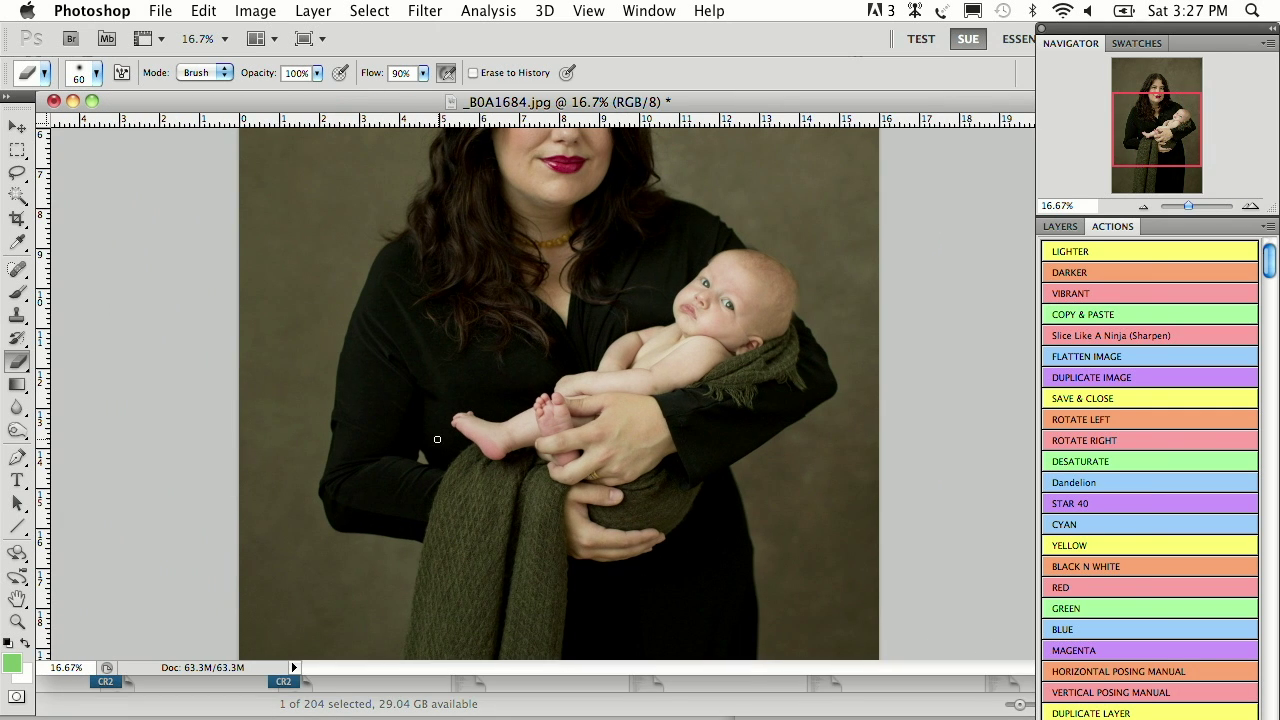
key(l)
mouse_move(415, 455)
mouse_down()
mouse_move(440, 466)
mouse_move(418, 450)
mouse_up()
click(1113, 317)
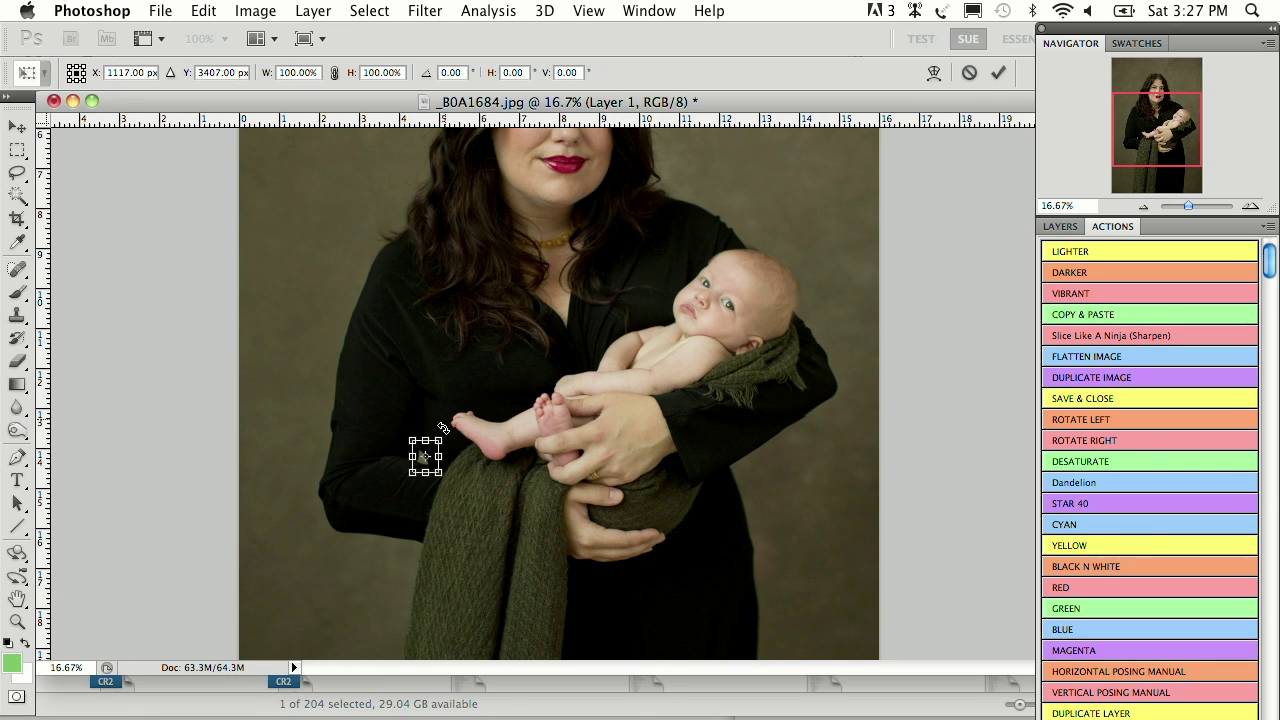
Step: Enlarge the copied gap proportionally between the arm and waist, and erase its excess around the edges
click(335, 72)
drag(449, 439, 476, 401)
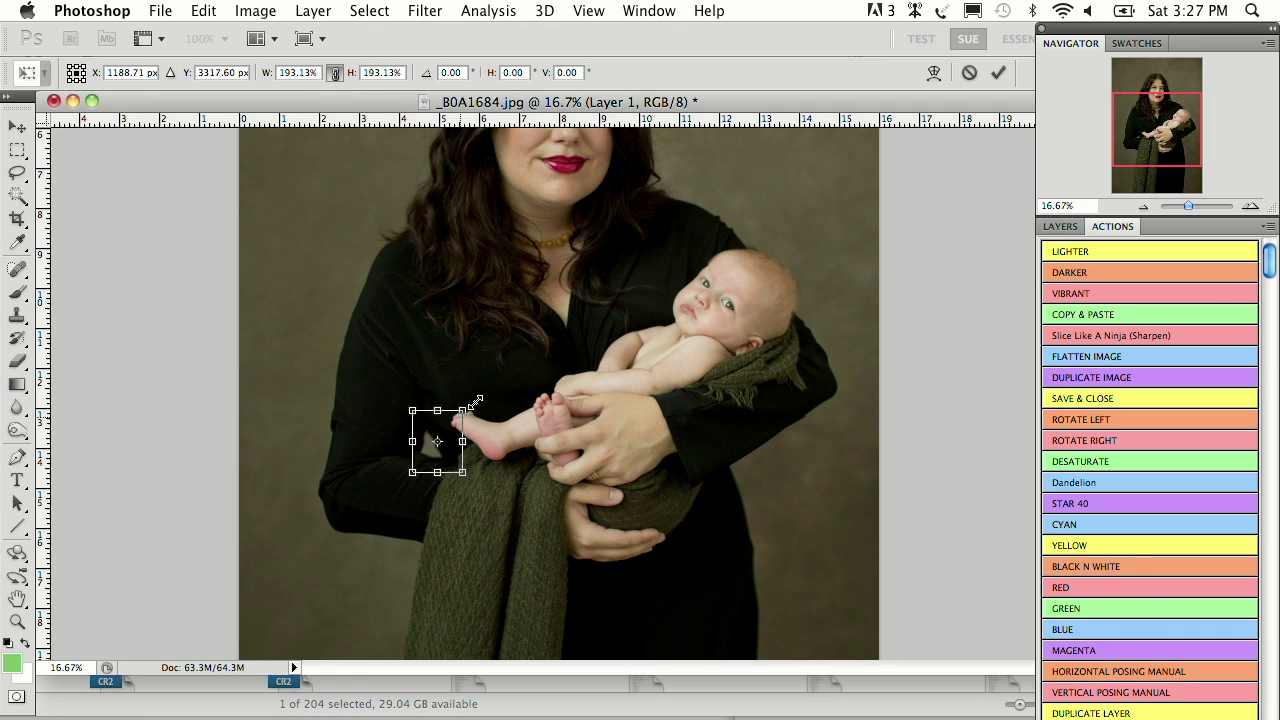
drag(414, 480, 437, 450)
key(Return)
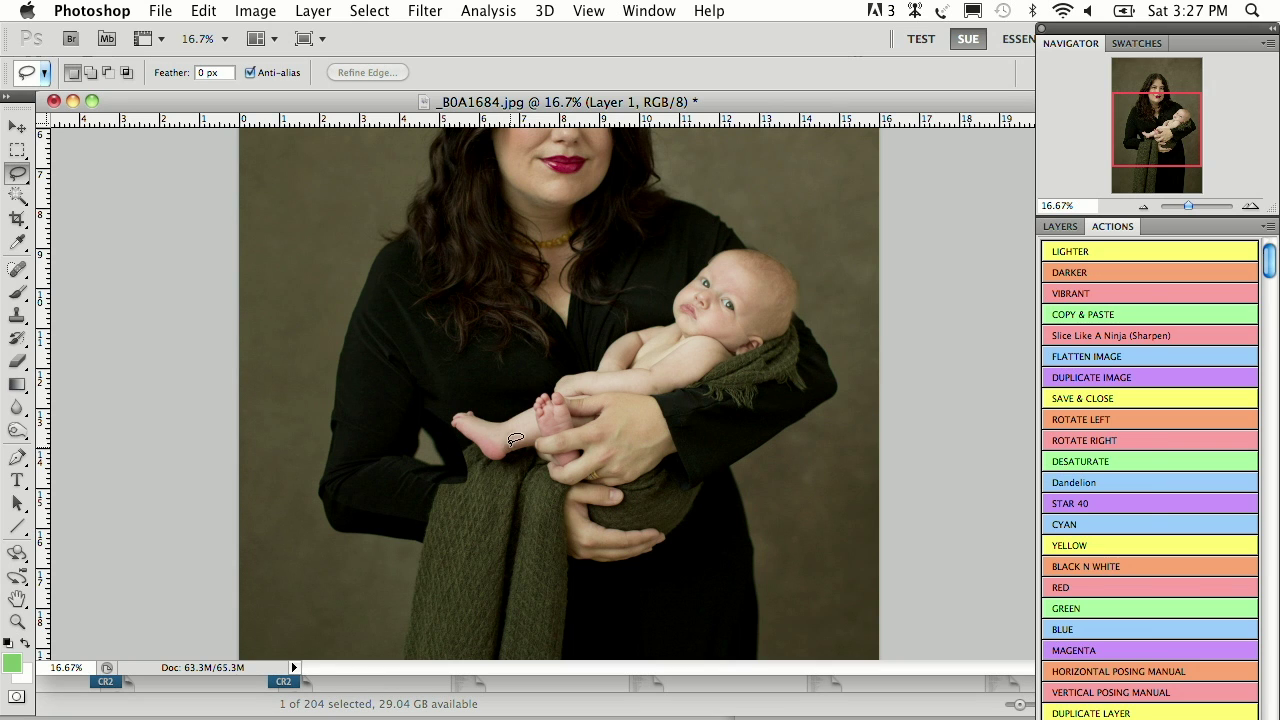
key(e)
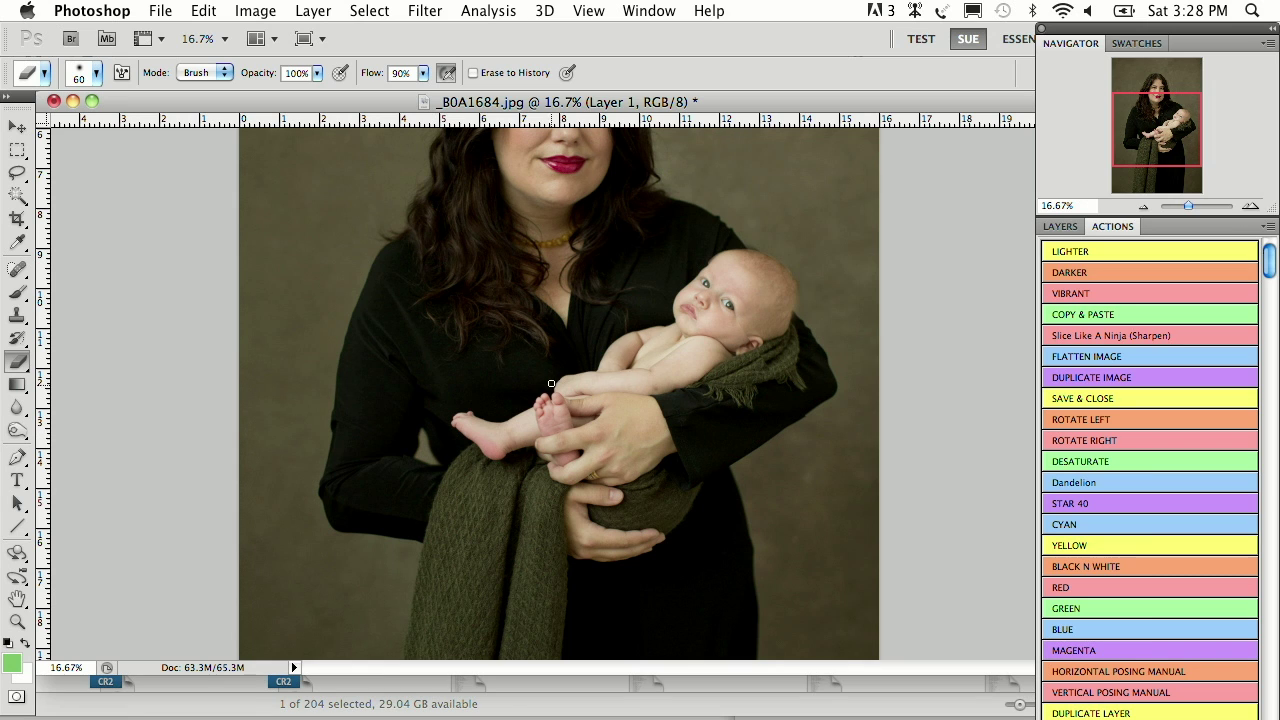
Step: Toggle the visibility of Layer 1 several times to compare the waist gap before and after the enlargement
click(1062, 227)
click(1049, 312)
click(1049, 312)
click(1049, 313)
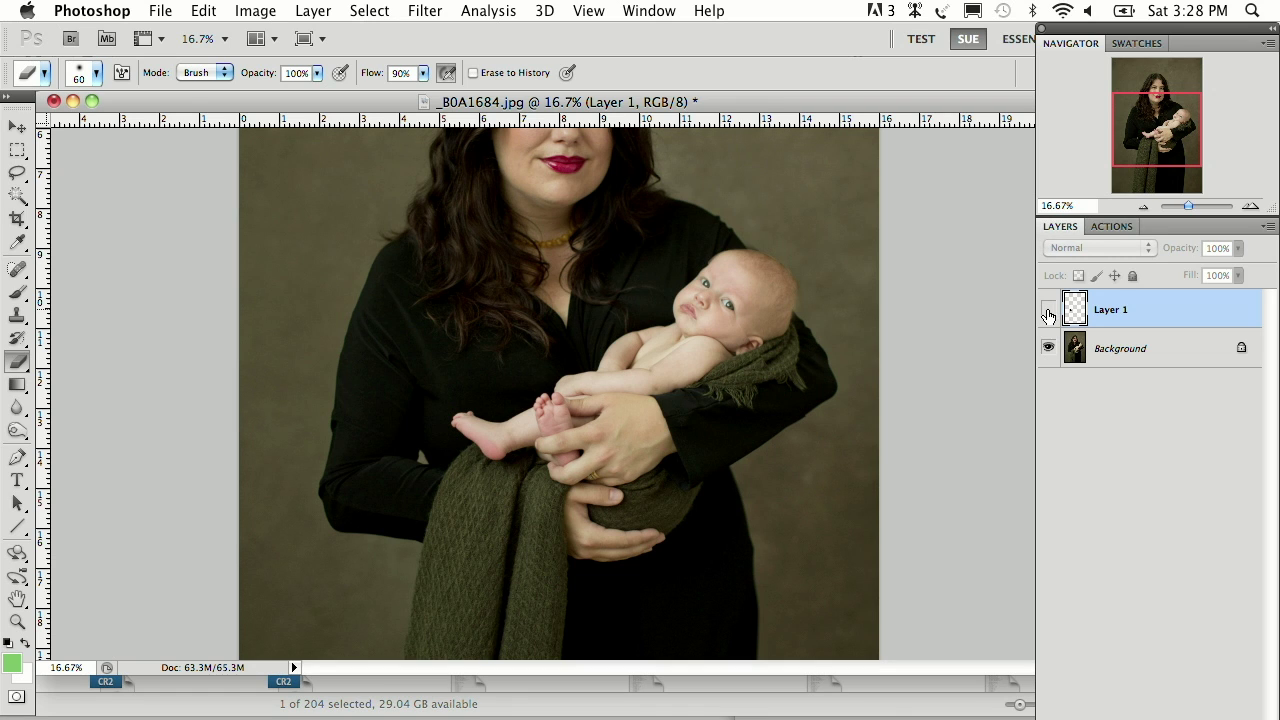
click(1049, 313)
click(1049, 313)
click(1049, 313)
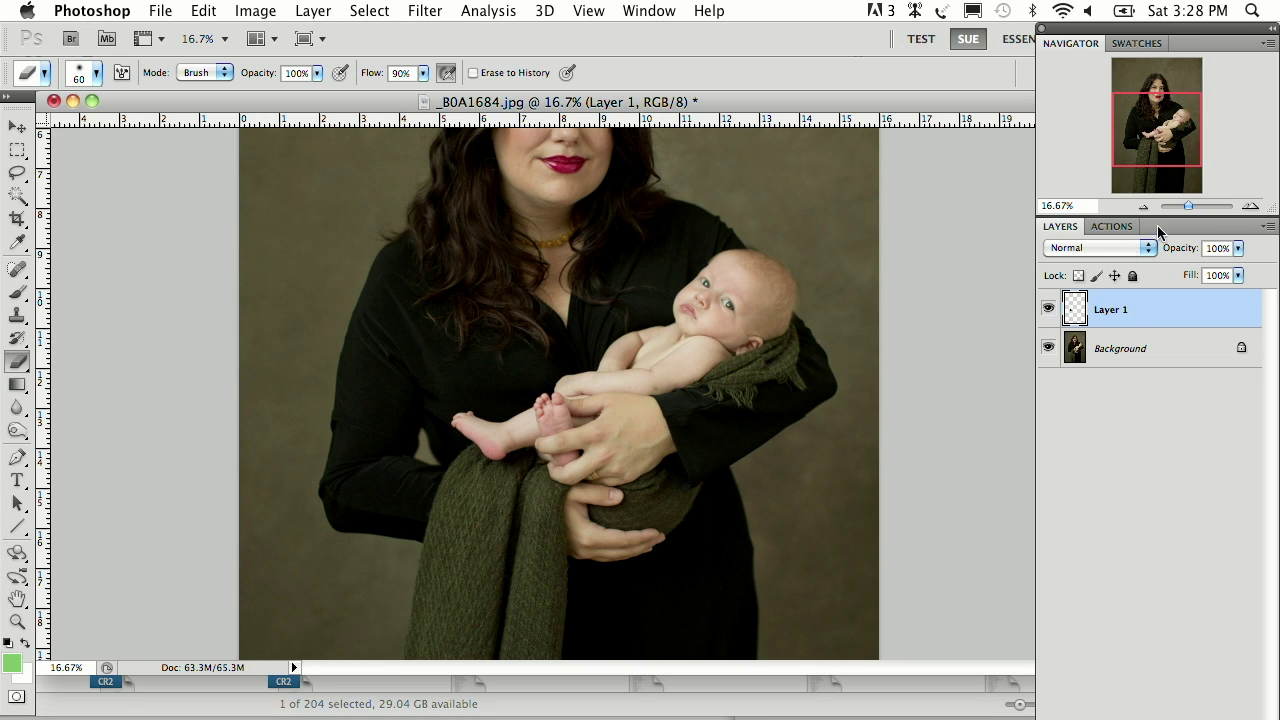
Step: Flatten the image and retouch the woman's chin, neck and face with the Clone Stamp at 30% flow
click(1112, 226)
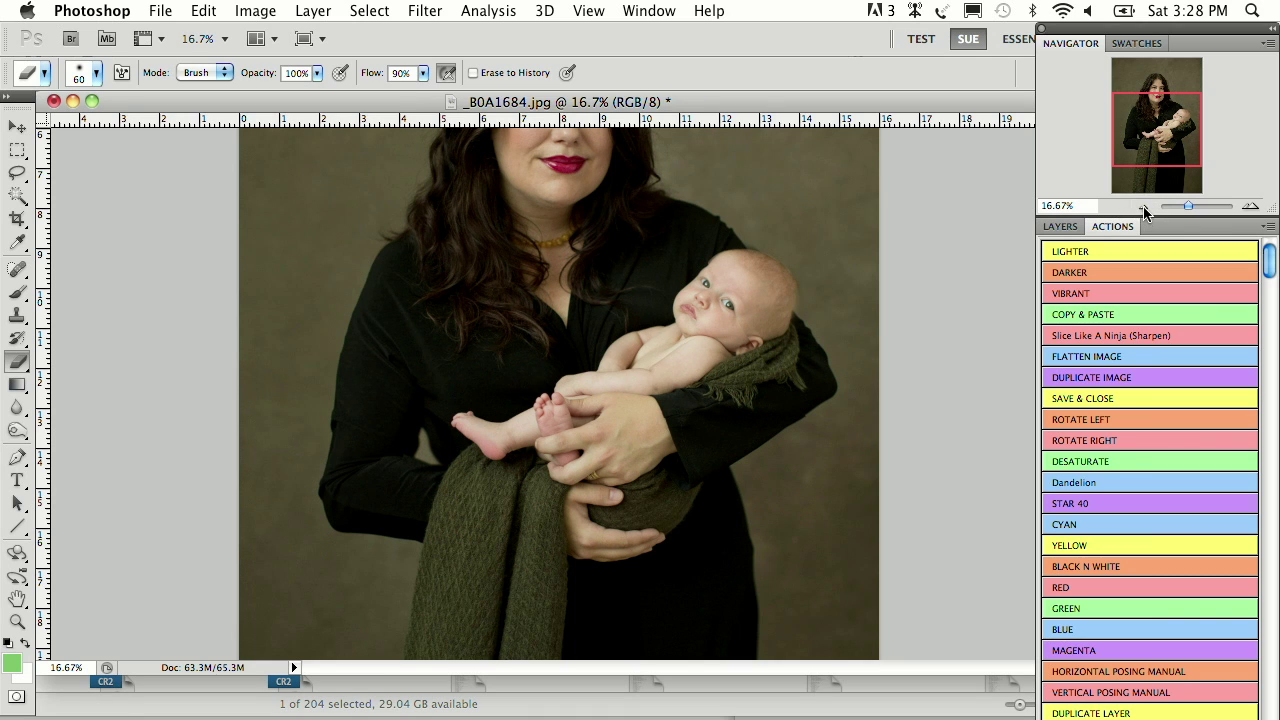
click(1143, 206)
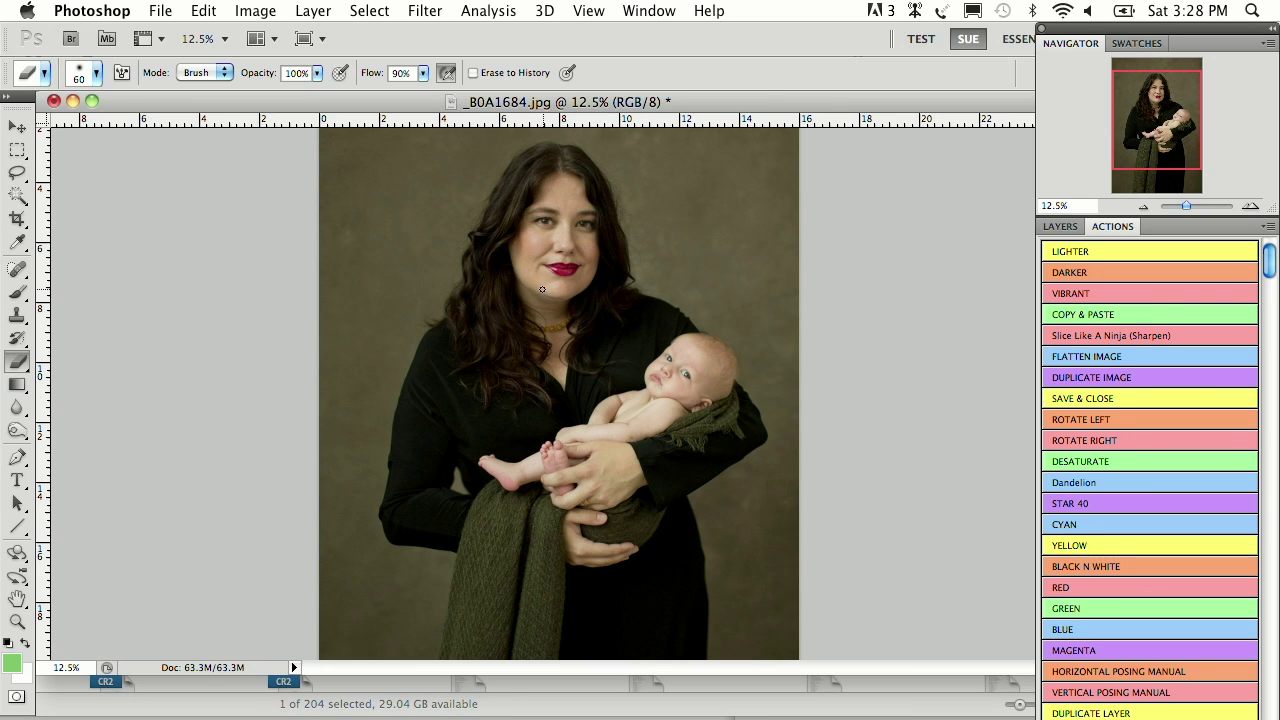
key(s)
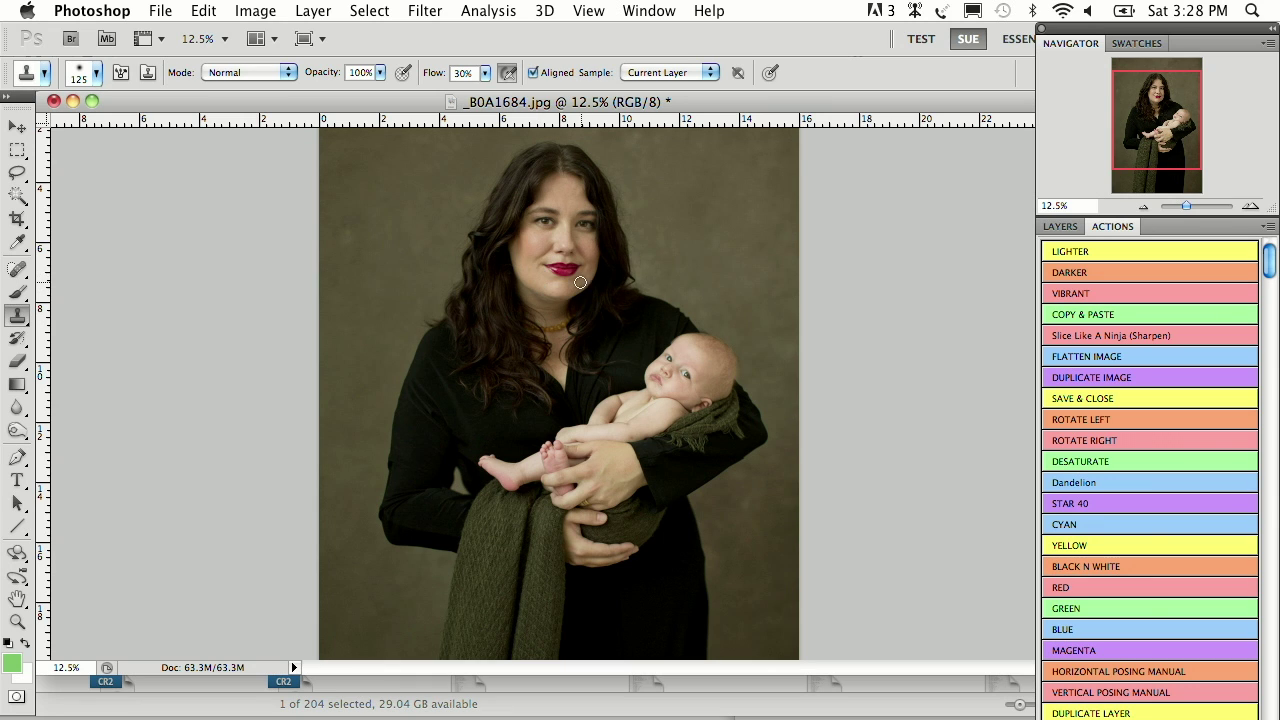
alt+click(541, 279)
drag(552, 283, 554, 283)
drag(555, 238, 565, 232)
alt+click(550, 313)
alt+click(548, 308)
Step: Check the layer stack and return to the list of actions
key(F2)
click(1086, 227)
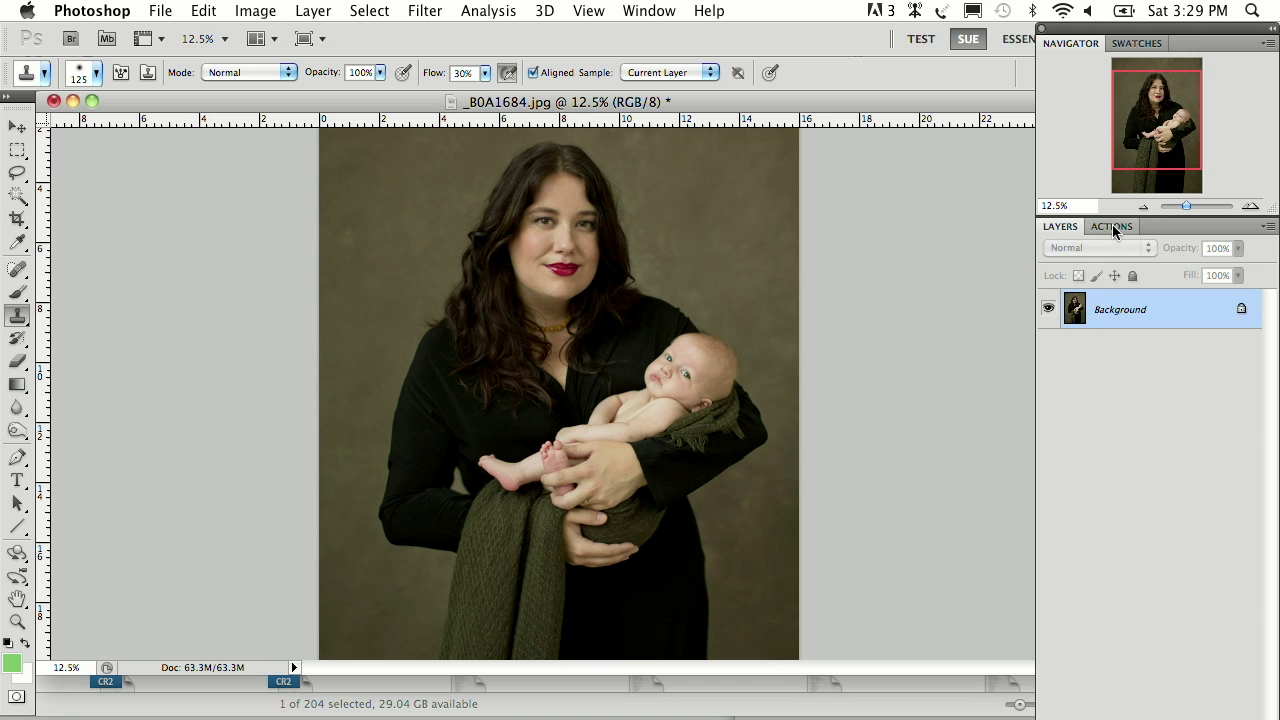
click(1116, 224)
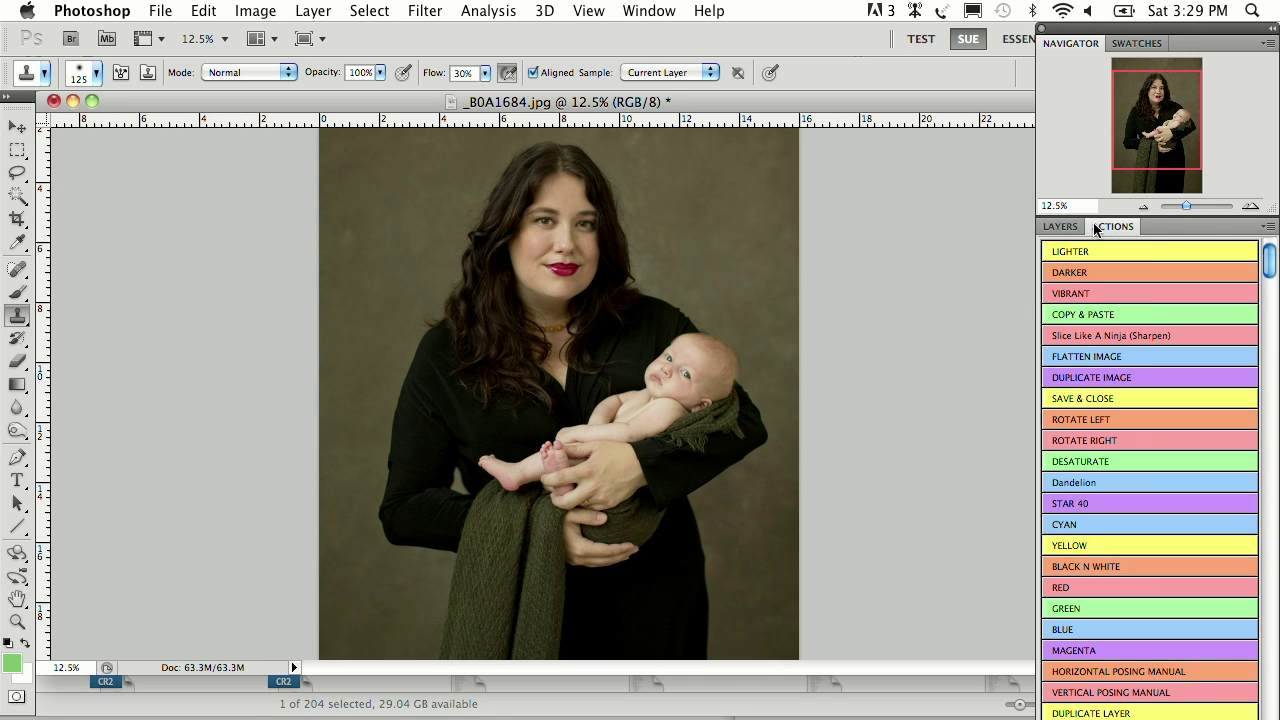
Step: Hide the panels and bring them back by showing History again
click(648, 11)
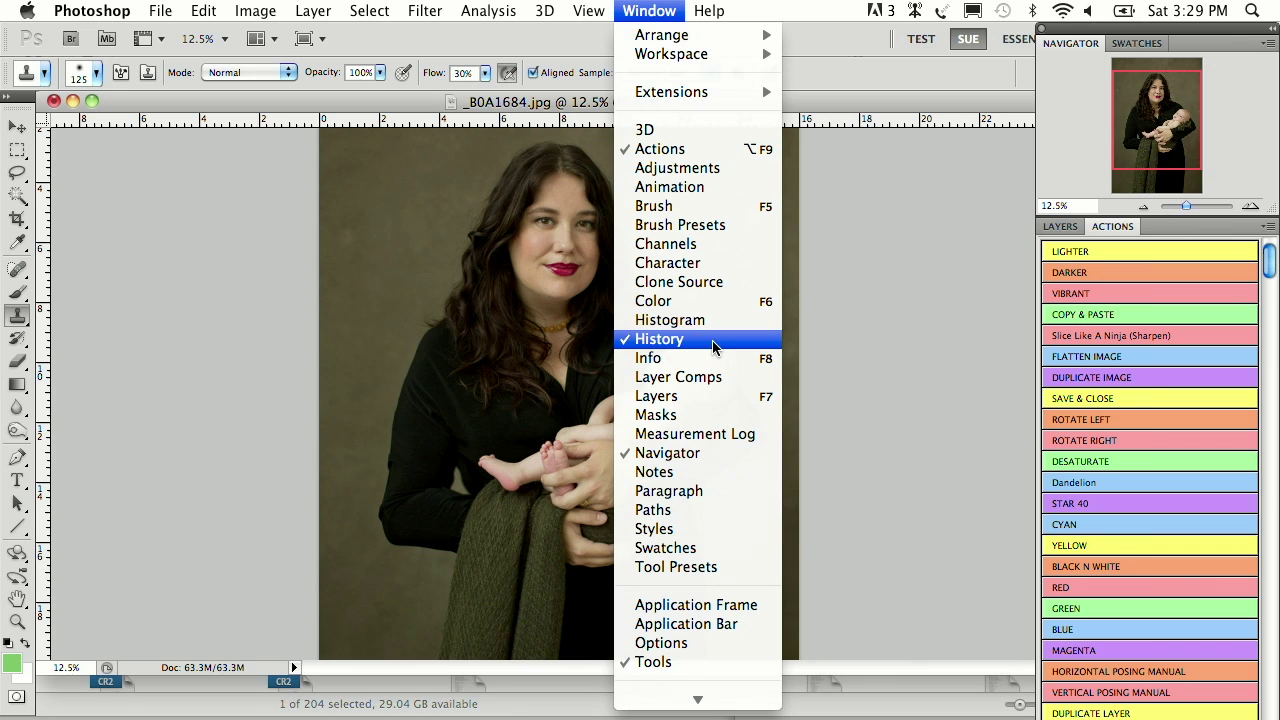
click(711, 346)
key(shift+Tab)
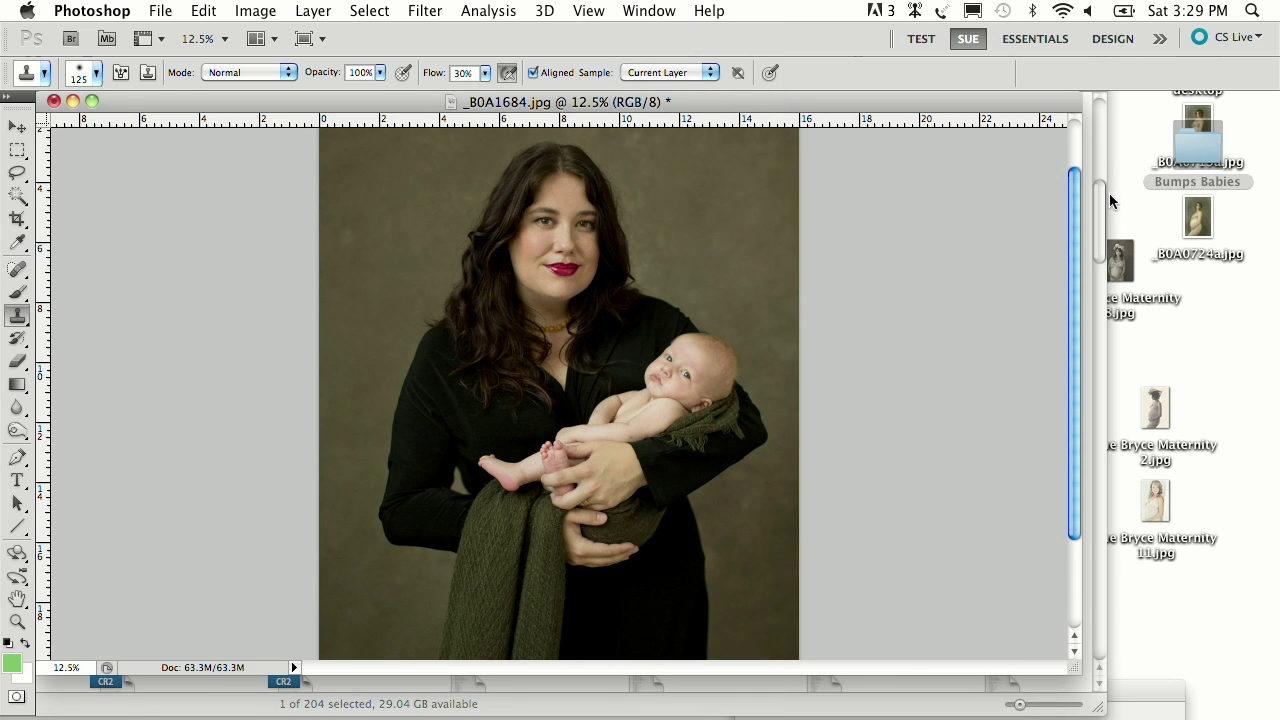
click(425, 11)
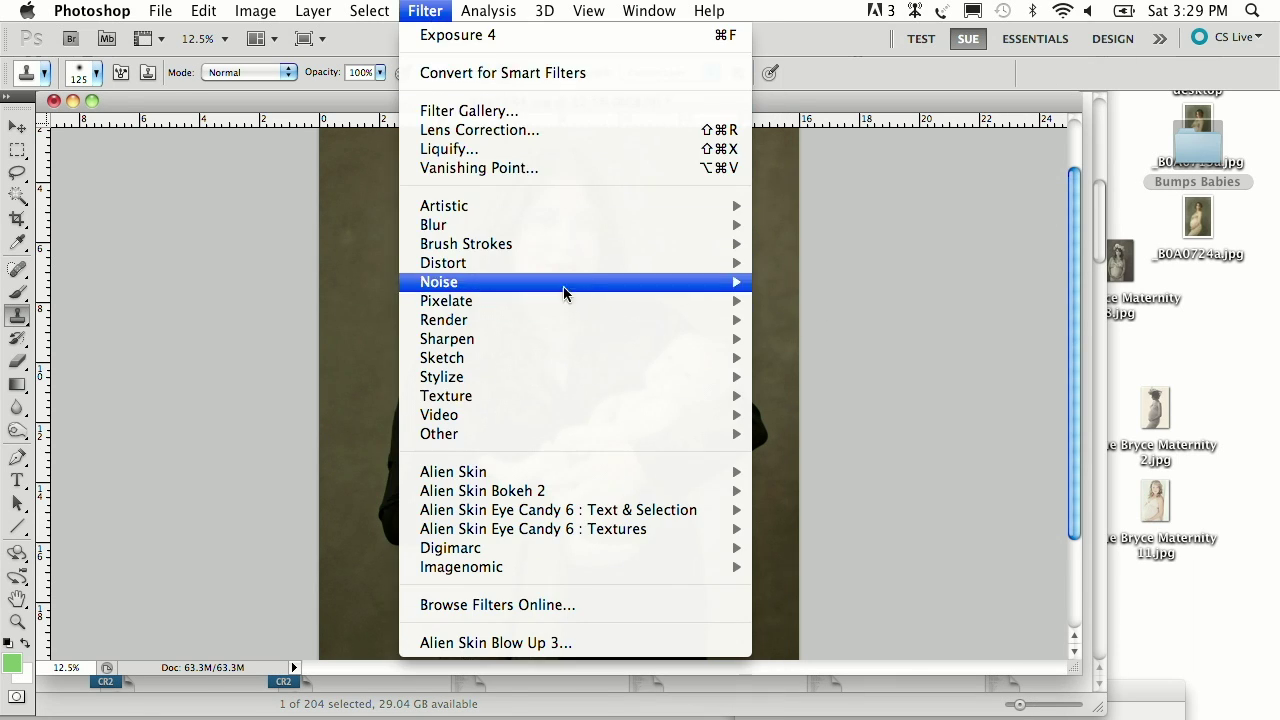
mouse_move(560, 14)
mouse_move(650, 11)
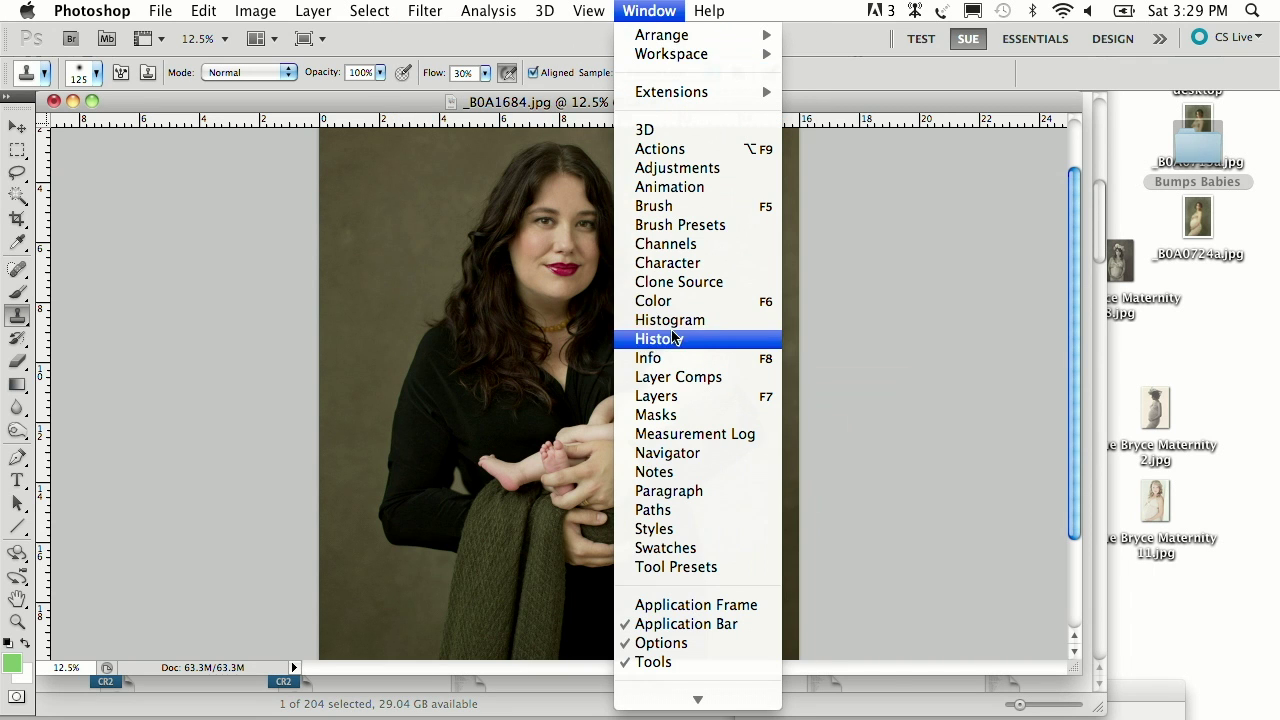
click(716, 336)
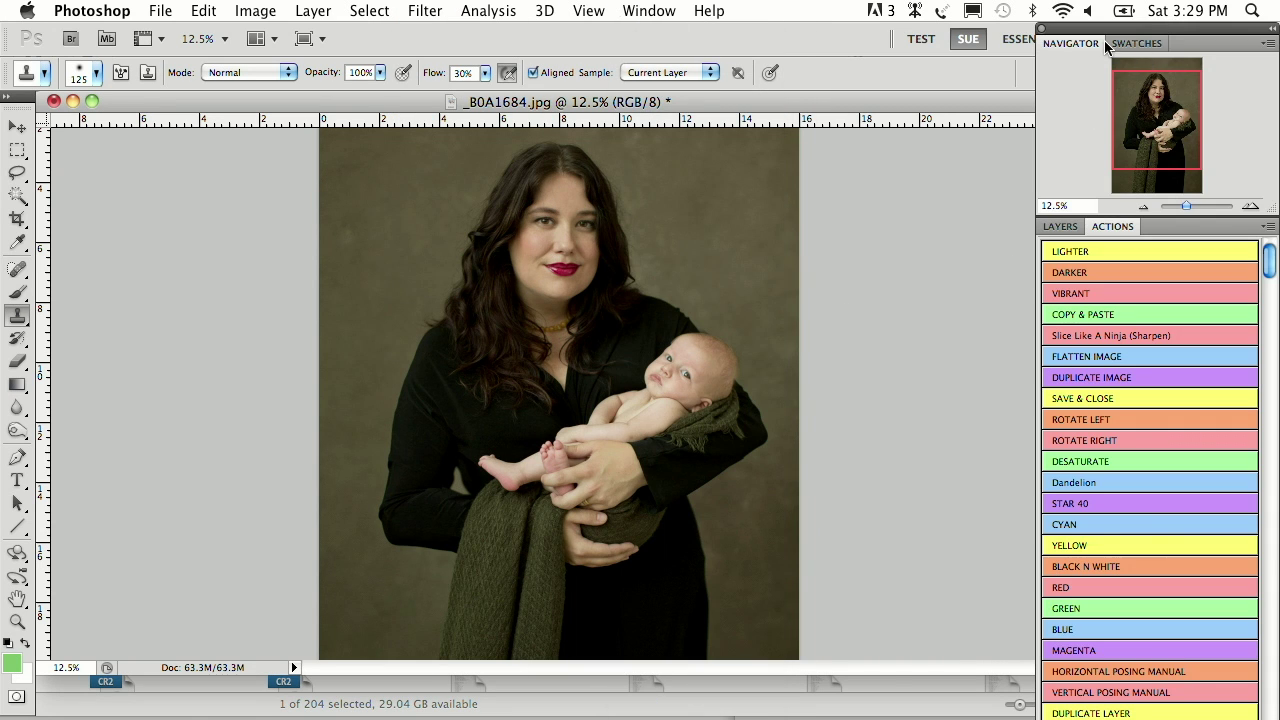
Step: Separate the Navigator, Actions and Layers panels from their groups into floating panels over the image
drag(1071, 43, 752, 117)
drag(1165, 30, 909, 20)
drag(875, 226, 545, 137)
drag(829, 233, 412, 222)
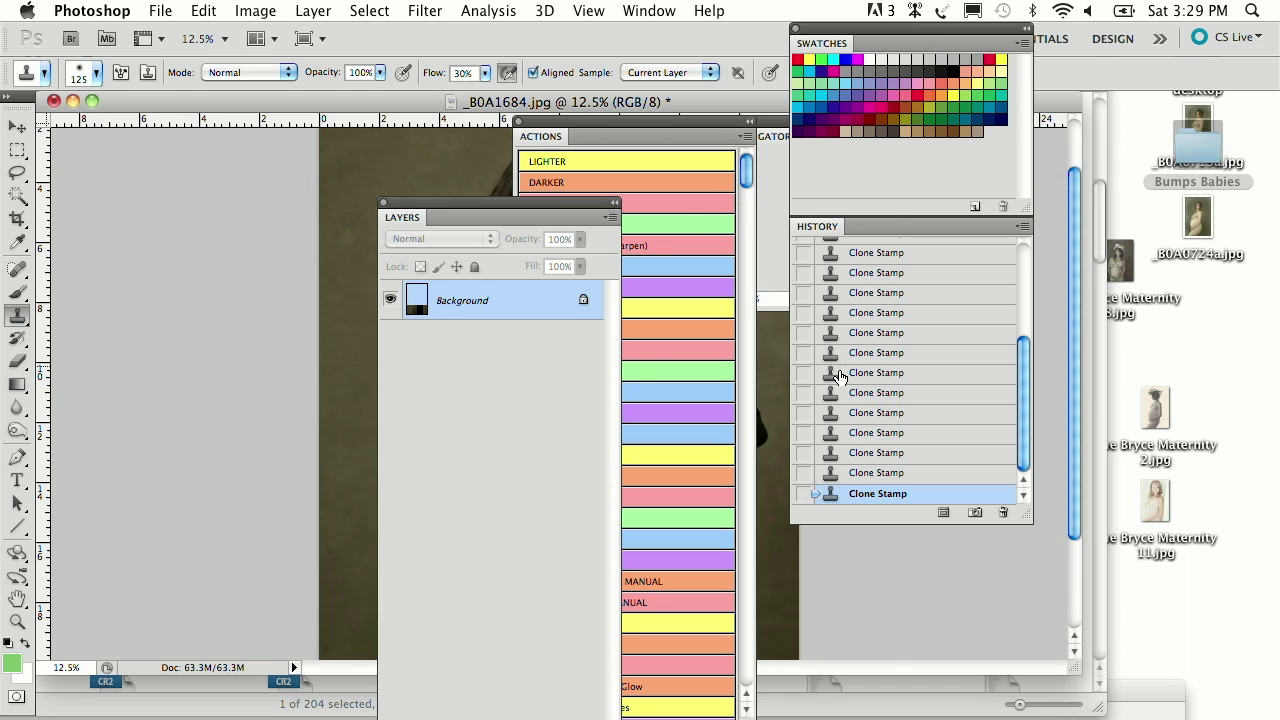
Step: Regroup the Layers and Actions panels with History beside the image and lengthen the combined group
drag(835, 30, 1066, 30)
drag(425, 219, 1105, 228)
drag(590, 140, 1127, 252)
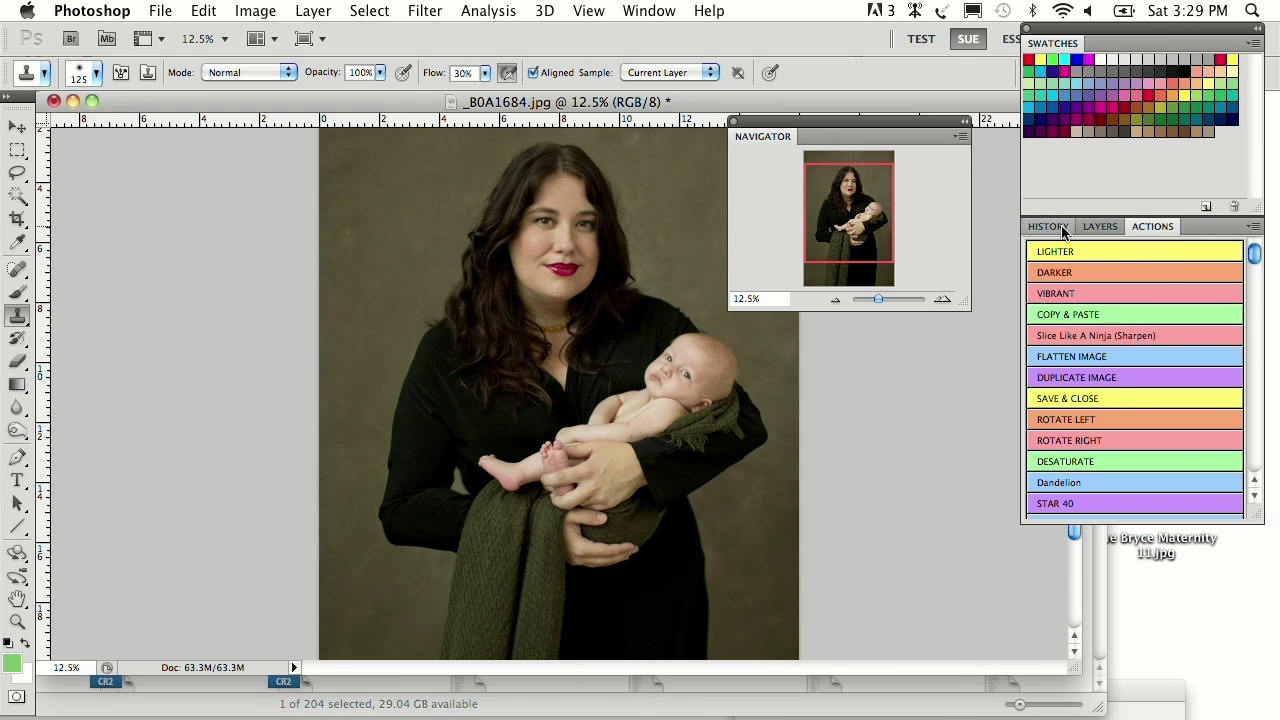
drag(1256, 515, 1270, 645)
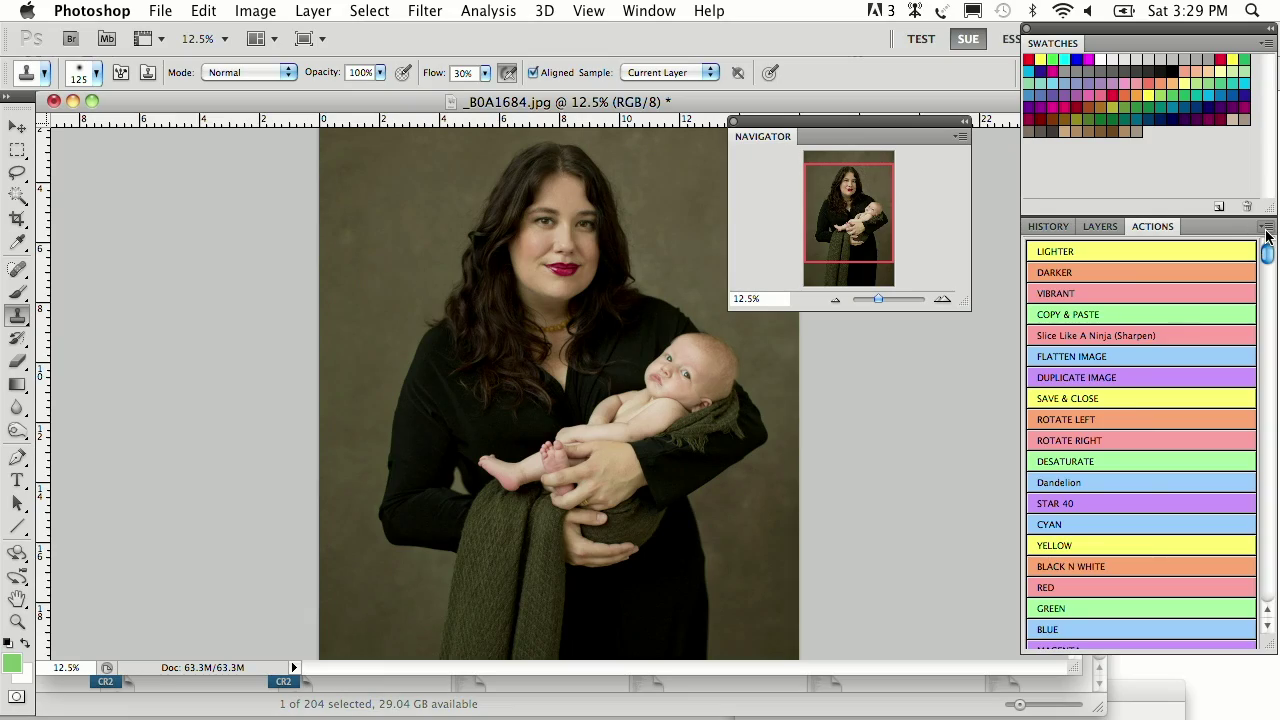
Step: Turn off Button Mode for the actions to reveal their individual commands, and turn it back on
click(1266, 227)
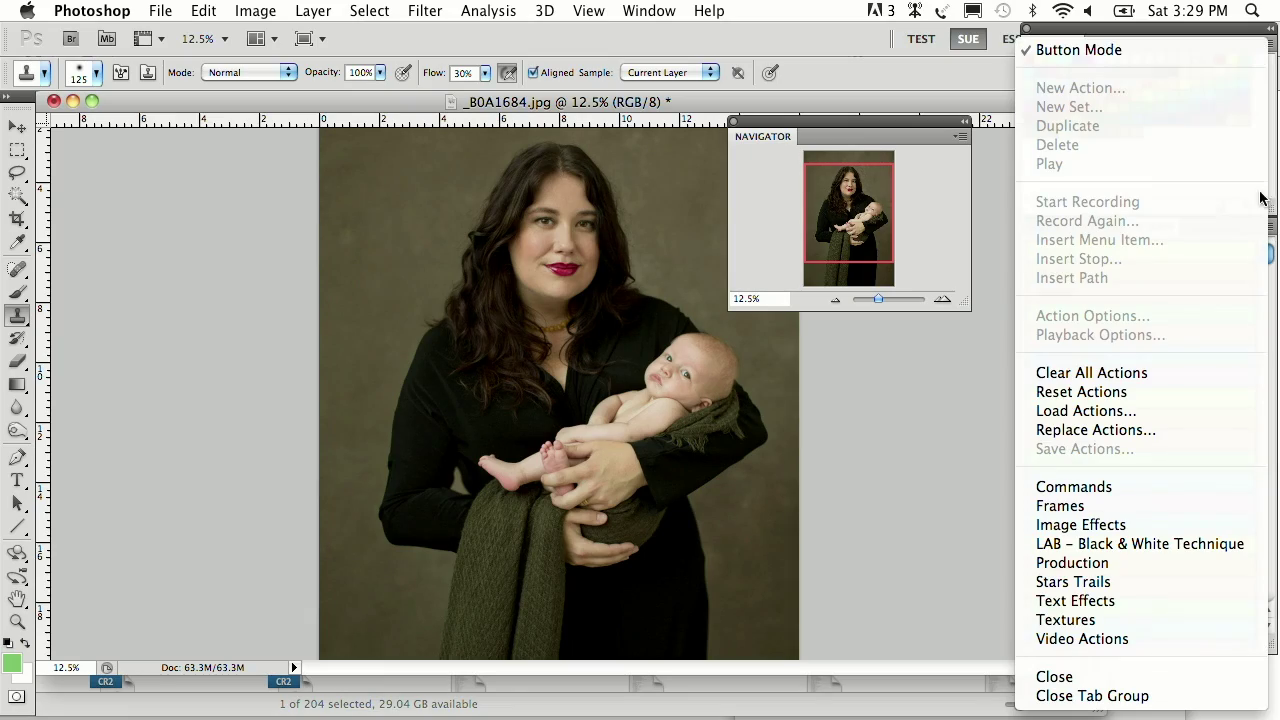
click(1210, 54)
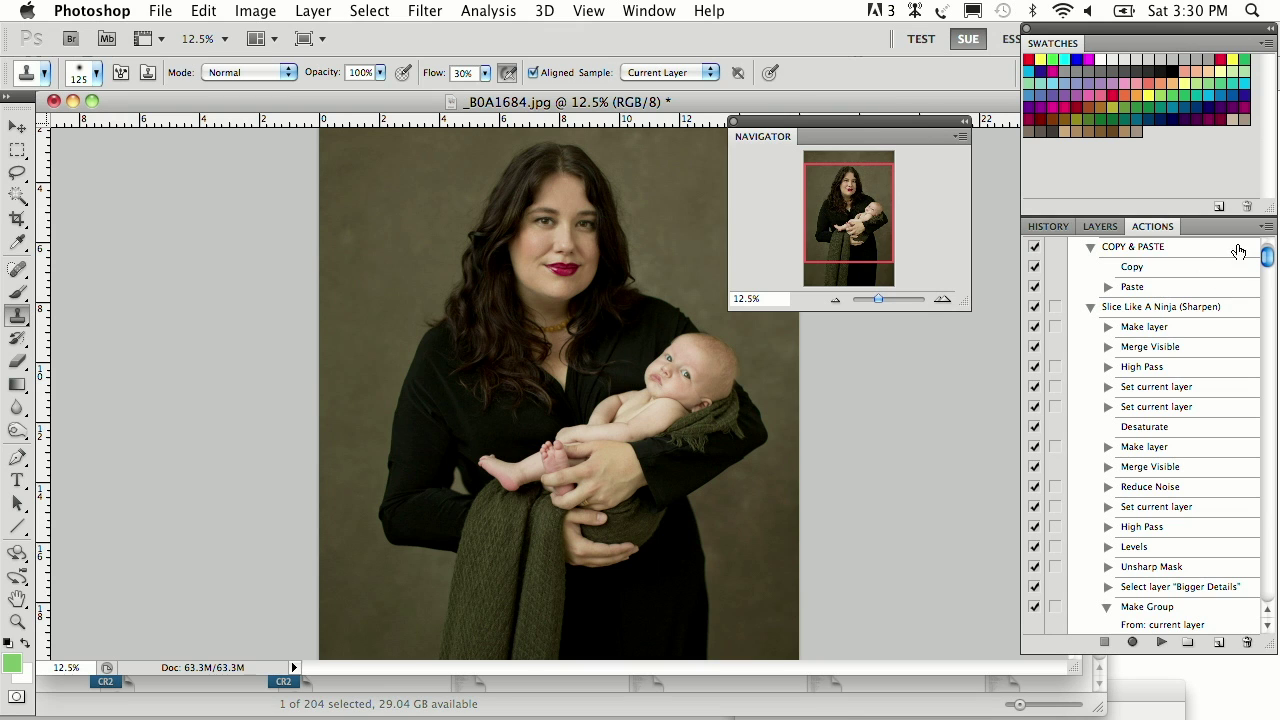
click(1265, 227)
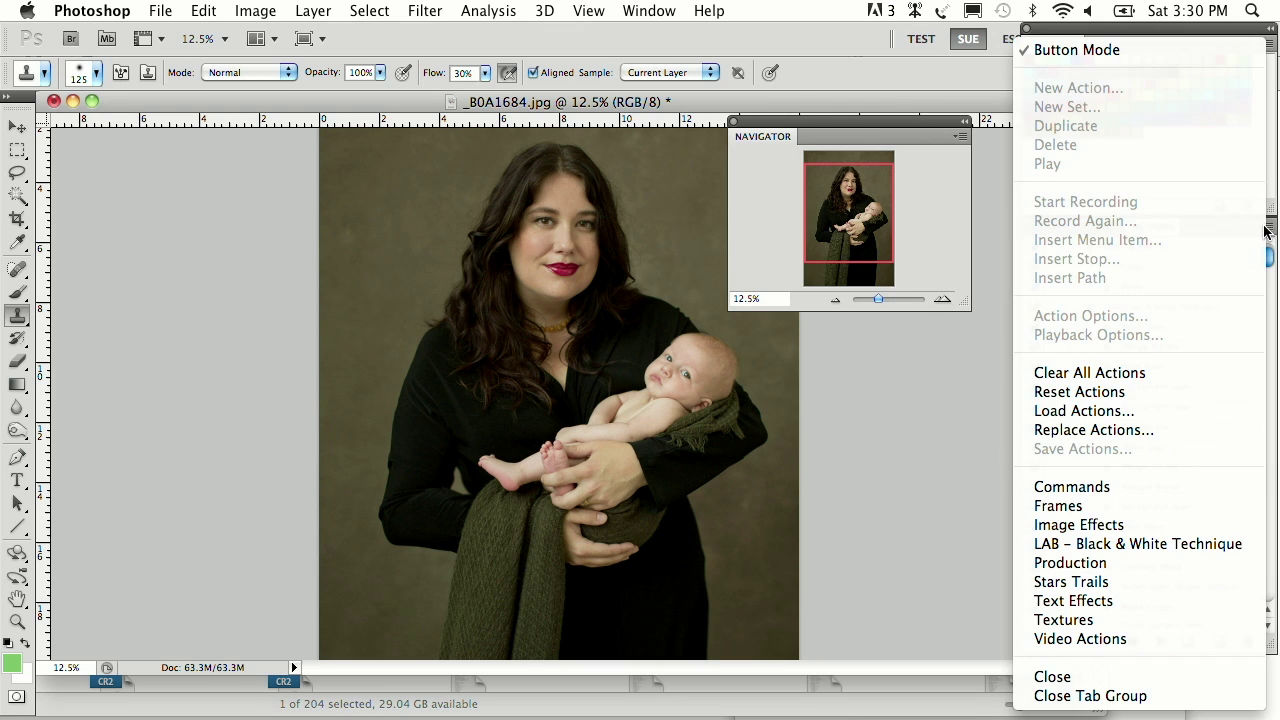
click(1163, 50)
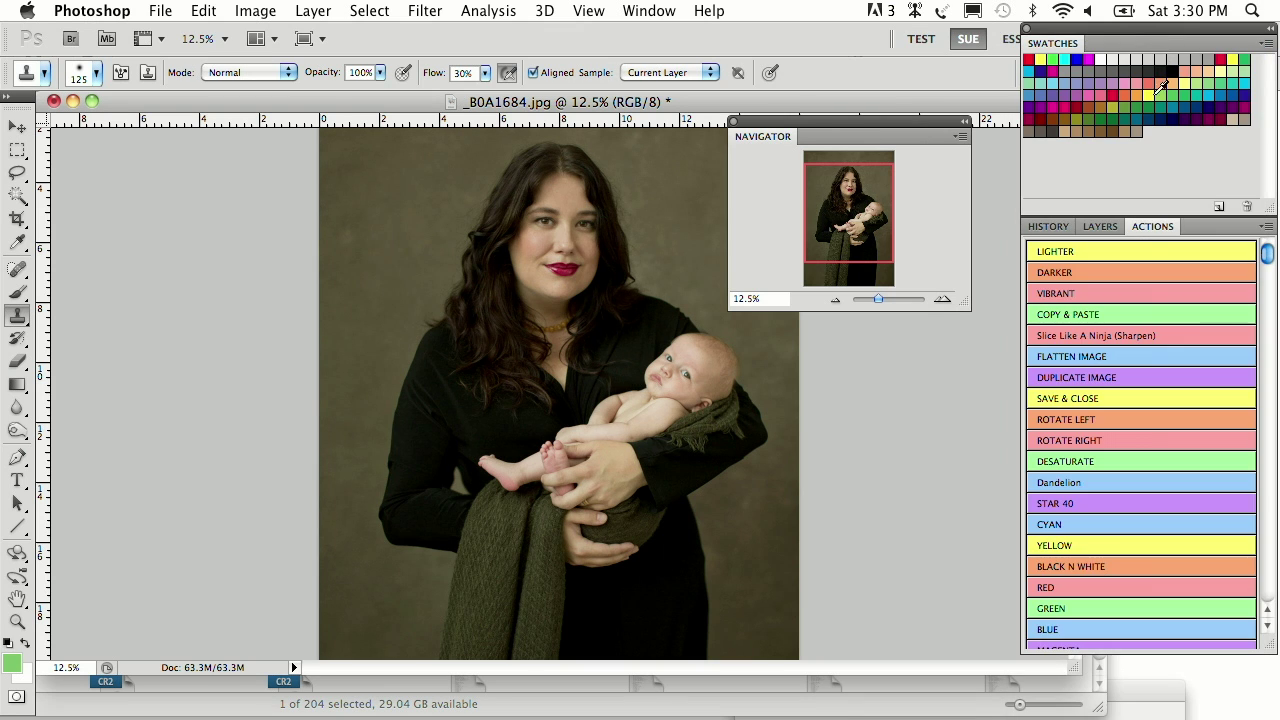